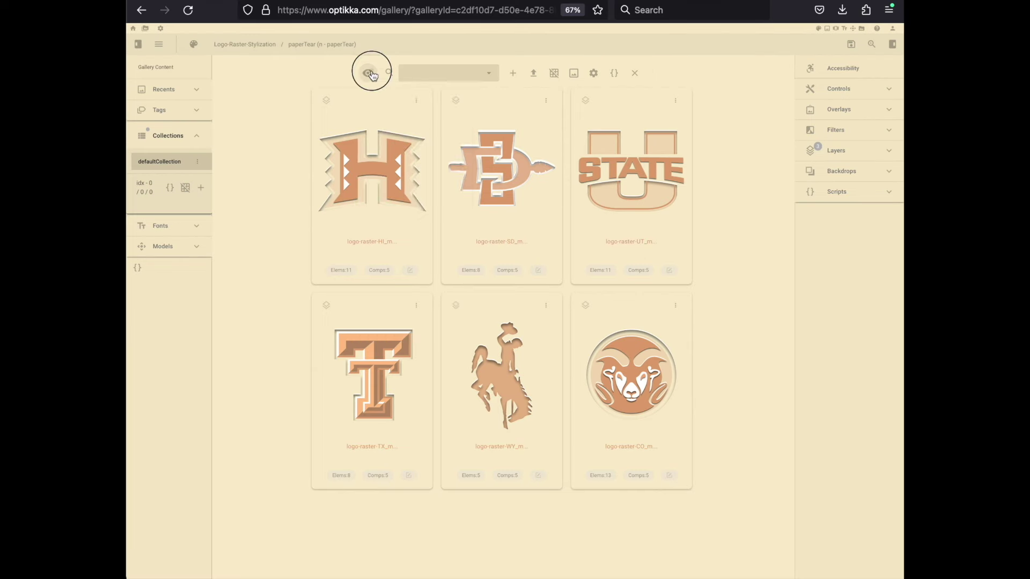
# Switch the gallery to the dark tron style and open the SD logo's product page view
pyautogui.click(194, 44)
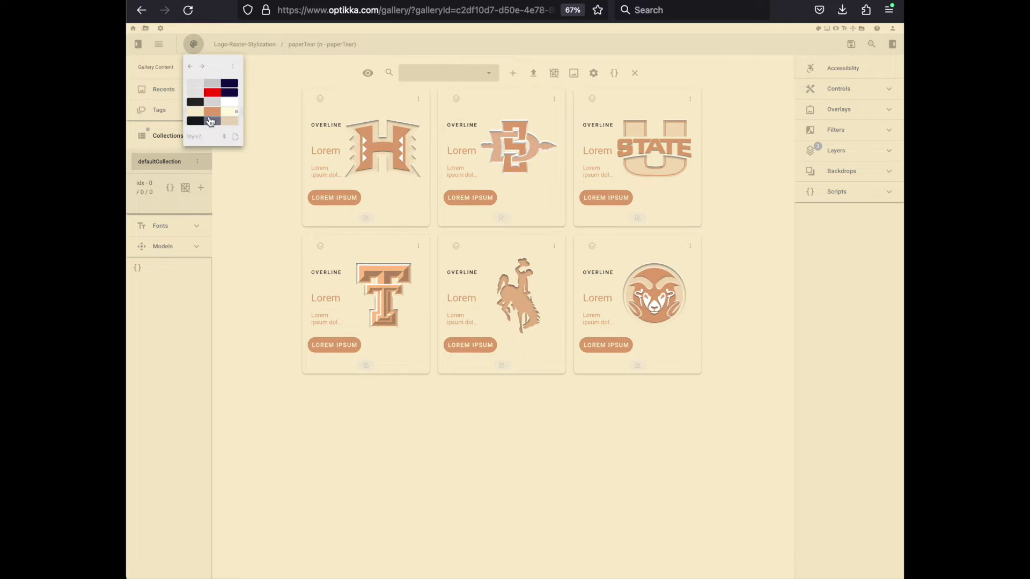
pyautogui.click(212, 121)
pyautogui.click(367, 73)
pyautogui.click(375, 194)
pyautogui.click(474, 443)
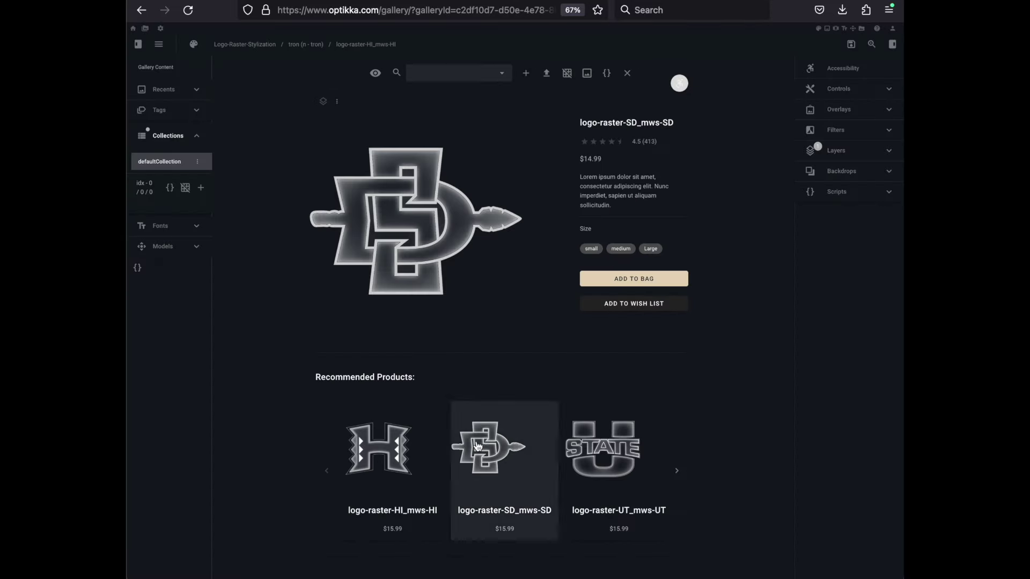
# Change the gallery theme to tan, then light grey, and toggle the tile-size settings
pyautogui.click(193, 44)
pyautogui.click(214, 107)
pyautogui.click(215, 84)
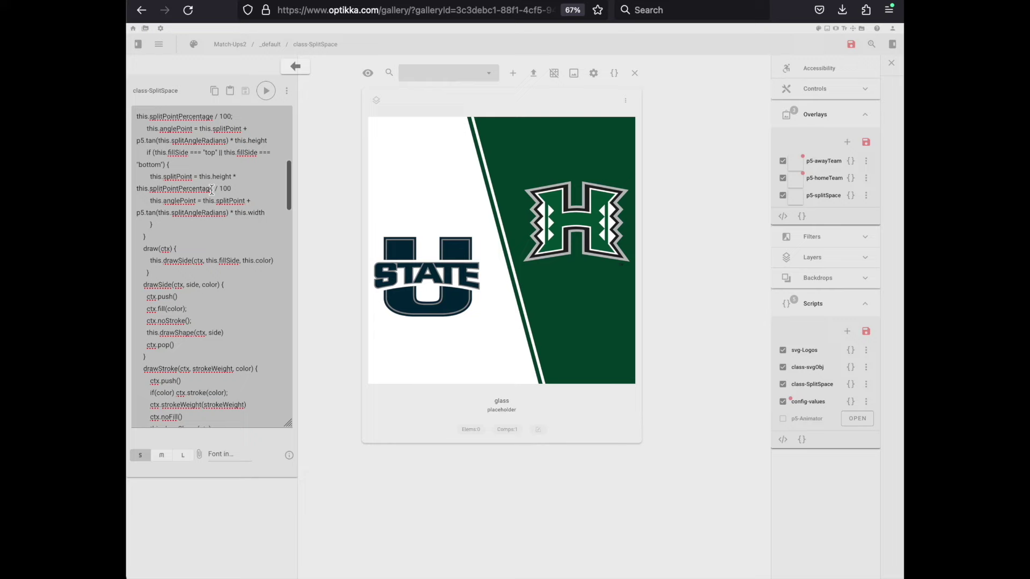
pyautogui.click(594, 73)
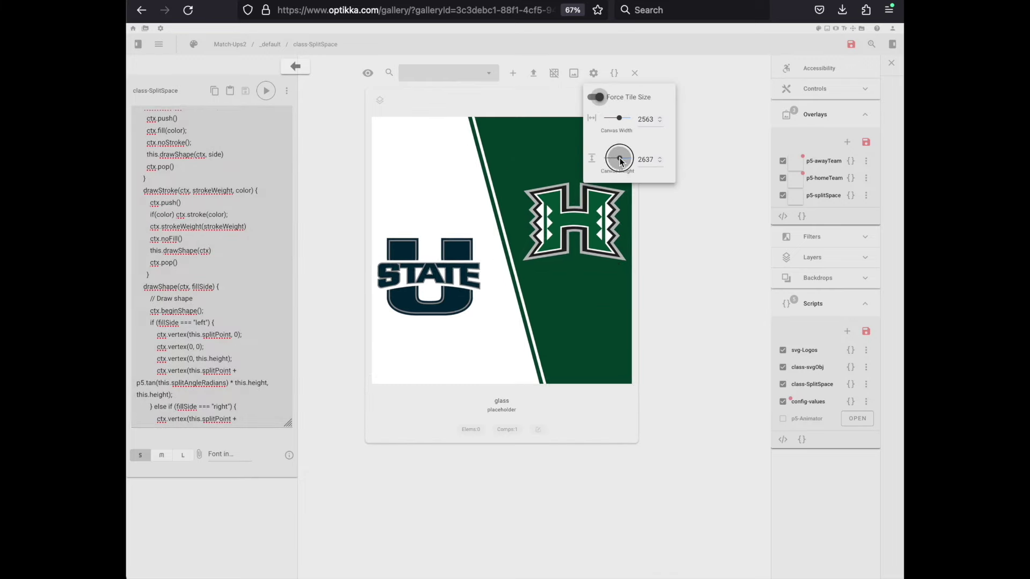
pyautogui.click(594, 73)
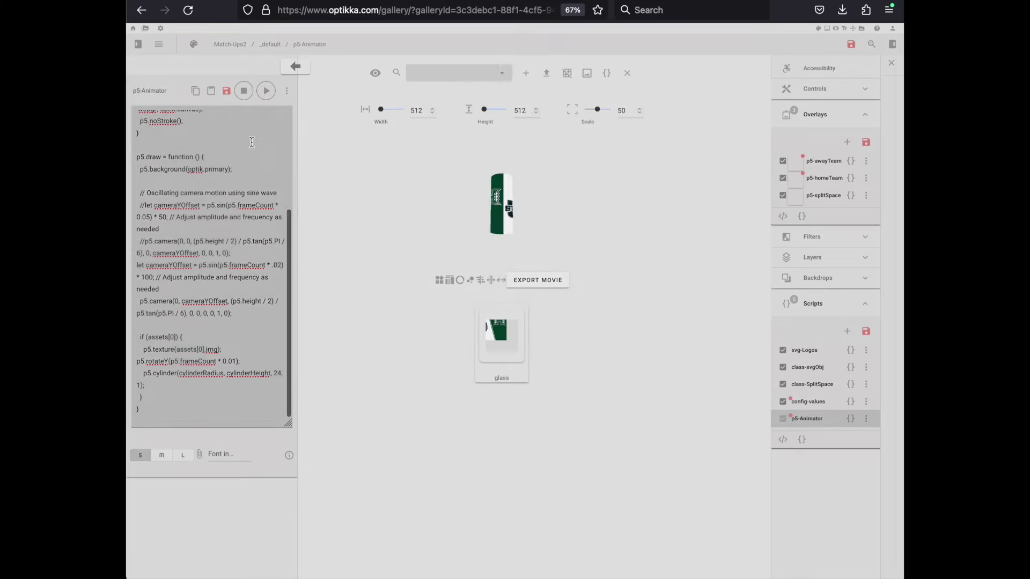
# Drag the p5-Animator Scale slider to enlarge the cylinder preview to 100
pyautogui.moveTo(597, 109); pyautogui.dragTo(609, 109)
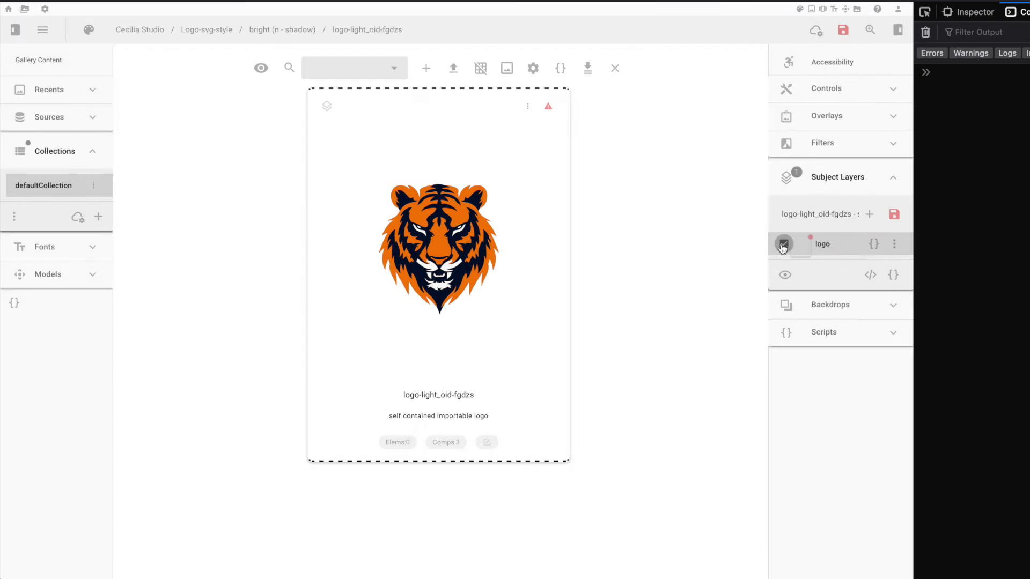
# Toggle the tiger logo layer off and on, fade it to 35 opacity, and open its script
pyautogui.click(783, 244)
pyautogui.click(783, 243)
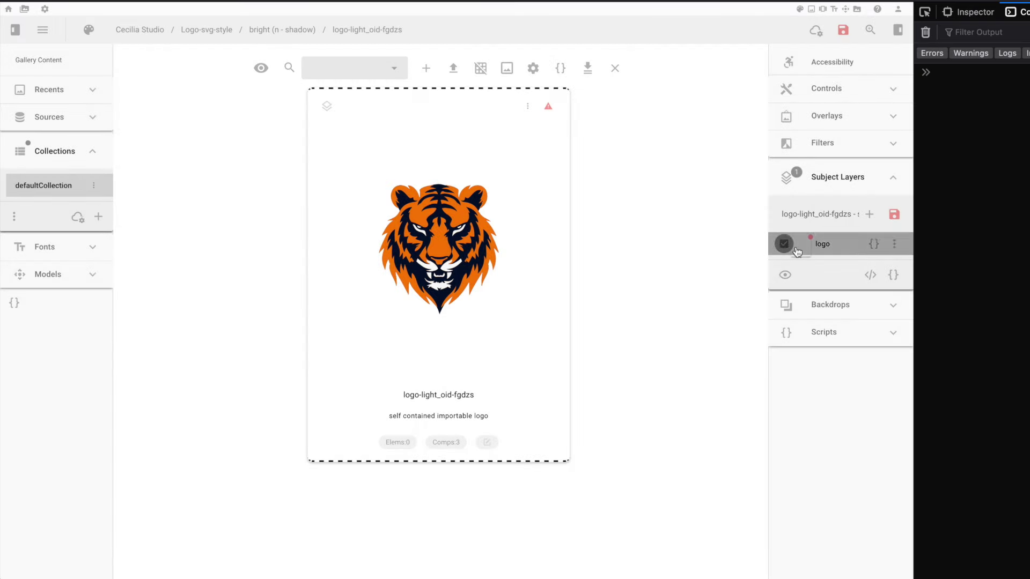
pyautogui.click(839, 243)
pyautogui.click(897, 196)
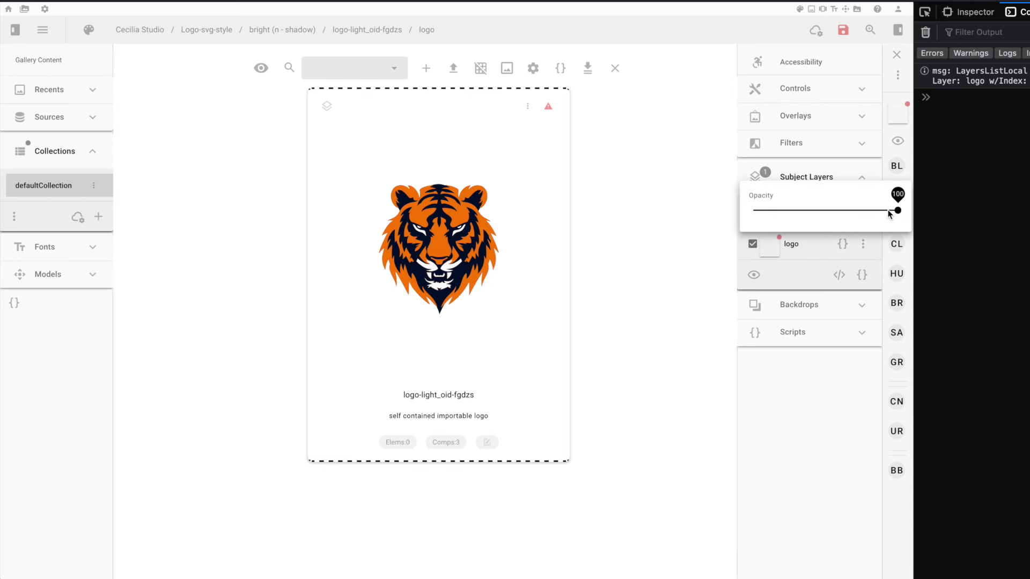
pyautogui.moveTo(896, 210); pyautogui.dragTo(924, 213)
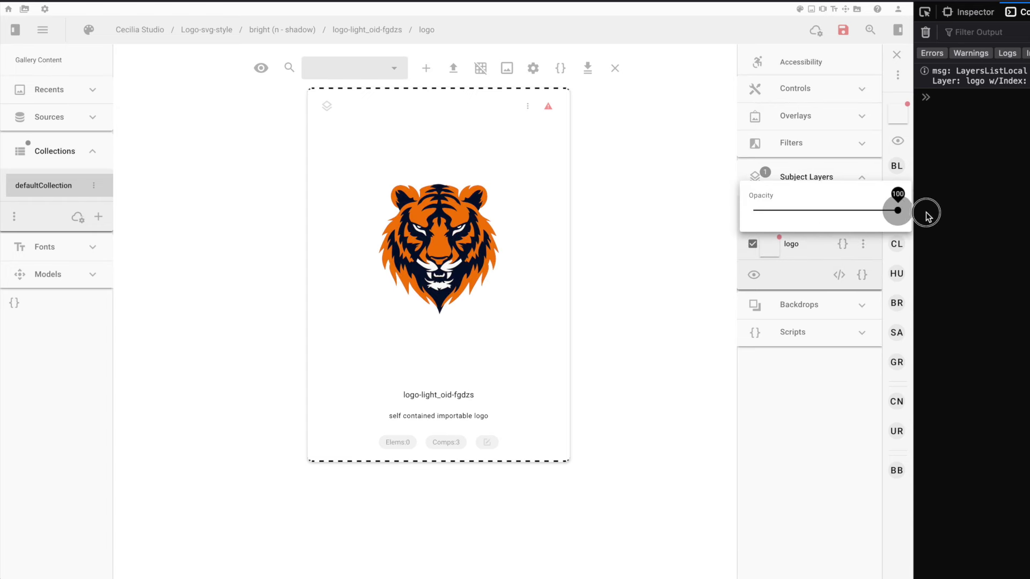
pyautogui.click(842, 245)
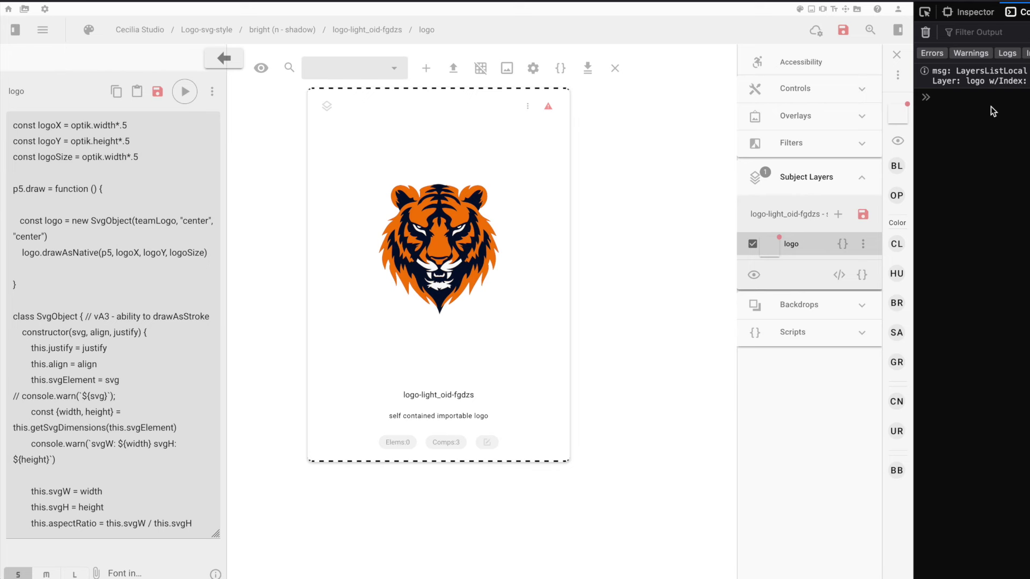
# Comment out the svgW warning with //, then test logoX/logoY at .7 and restore .5
pyautogui.write('//')
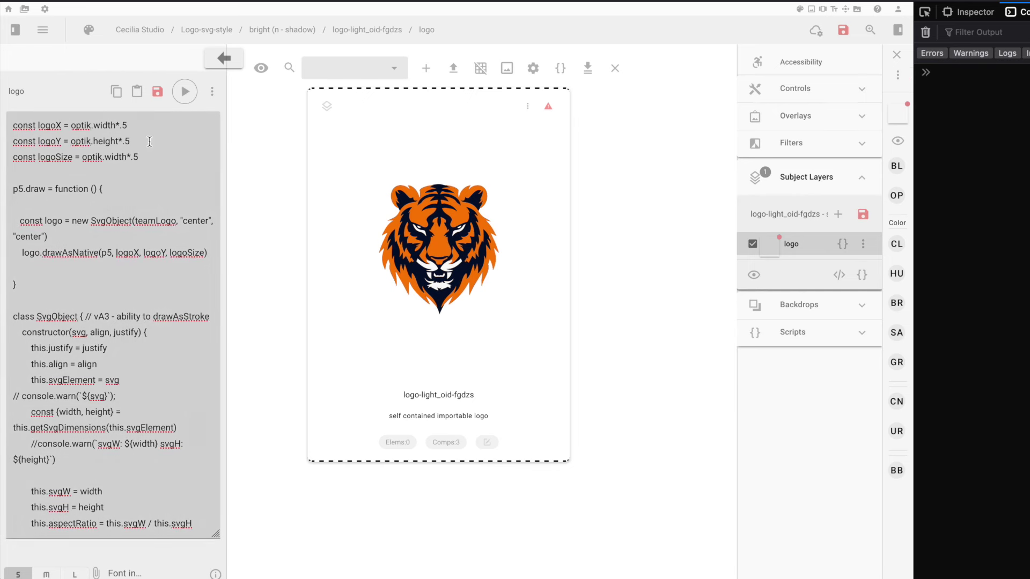
pyautogui.moveTo(139, 157); pyautogui.dragTo(8, 118)
pyautogui.doubleClick(40, 125)
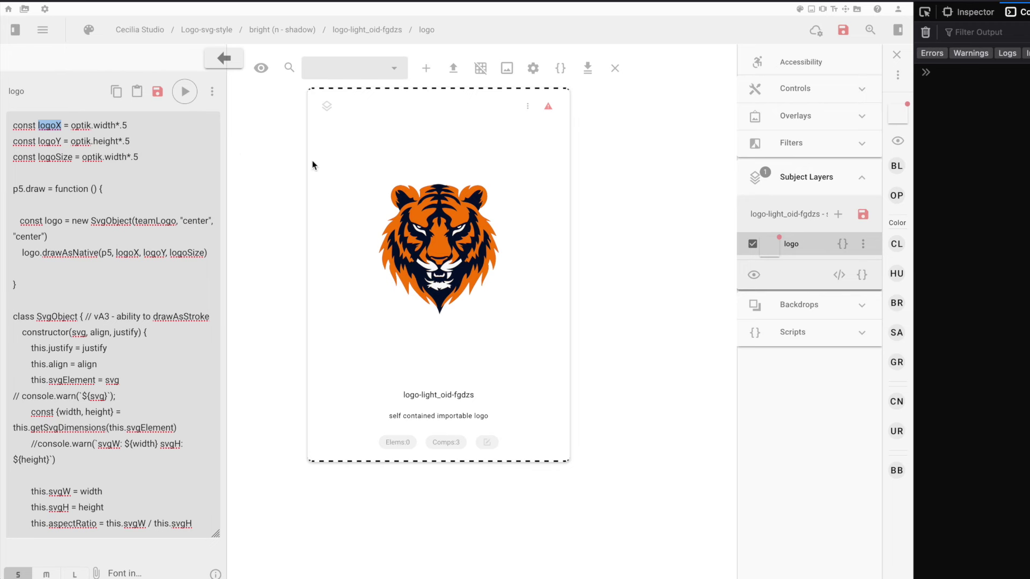
pyautogui.doubleClick(49, 142)
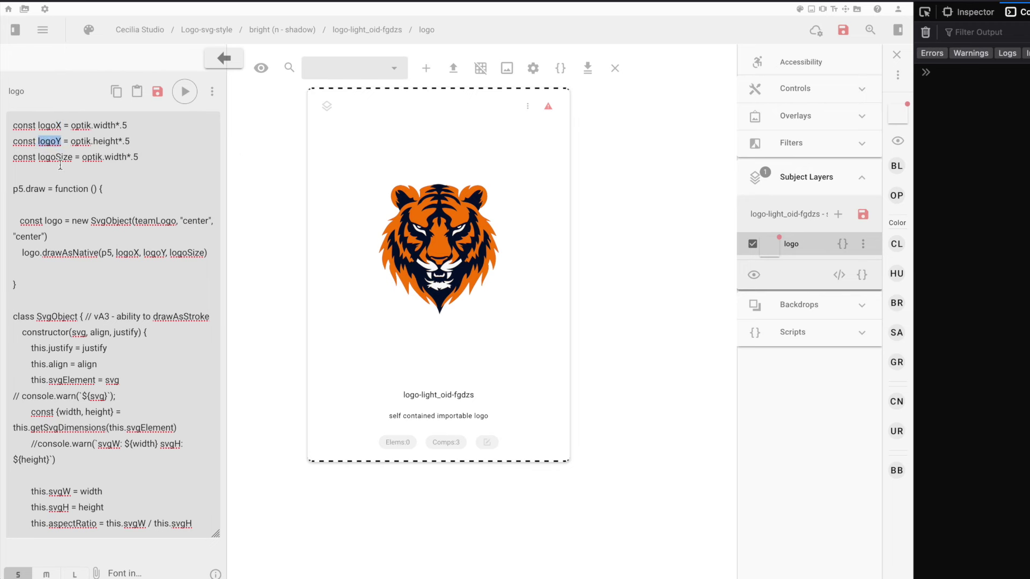
pyautogui.moveTo(133, 156); pyautogui.dragTo(13, 156)
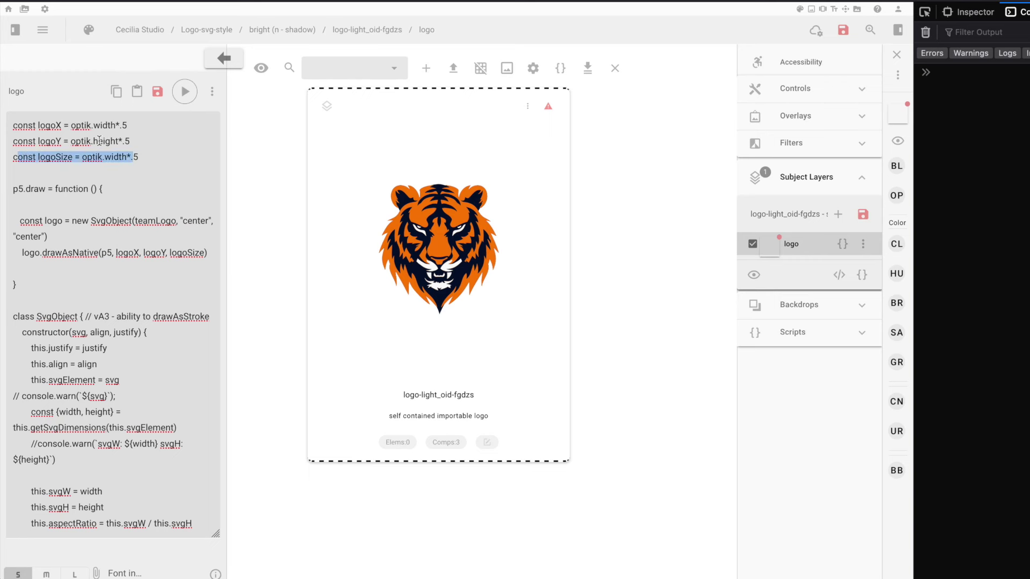
pyautogui.click(132, 130)
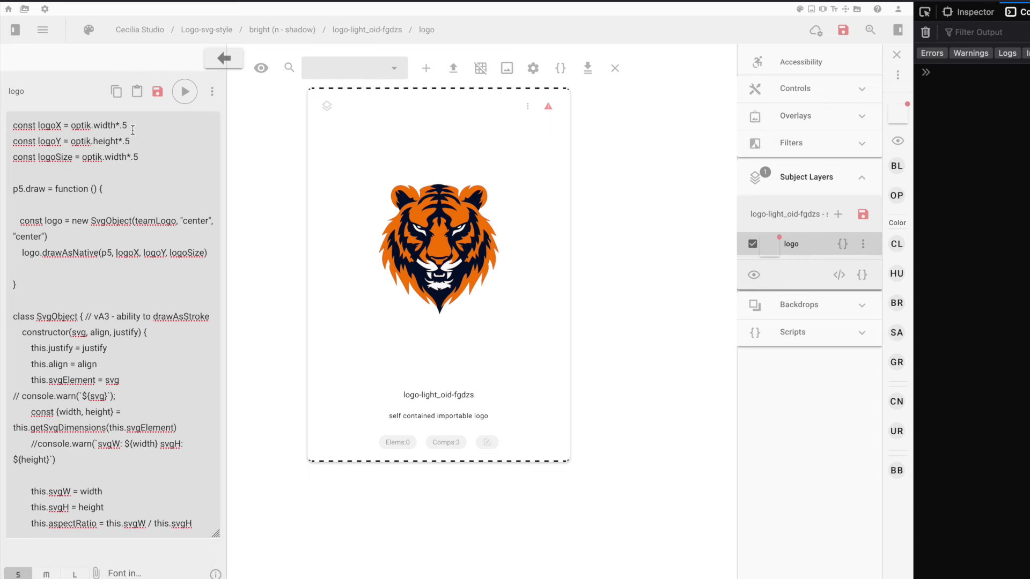
pyautogui.click(184, 91)
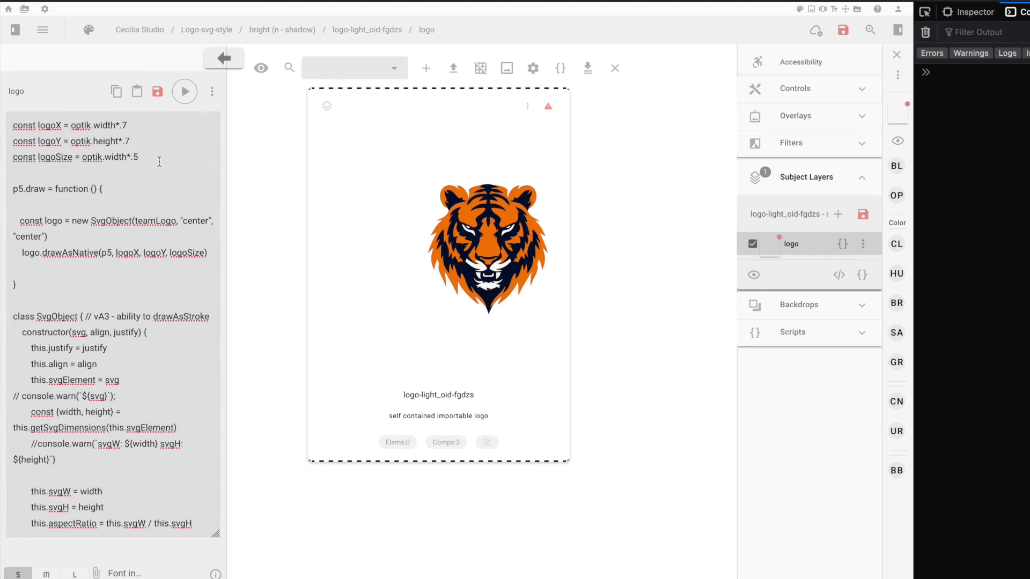
pyautogui.click(182, 93)
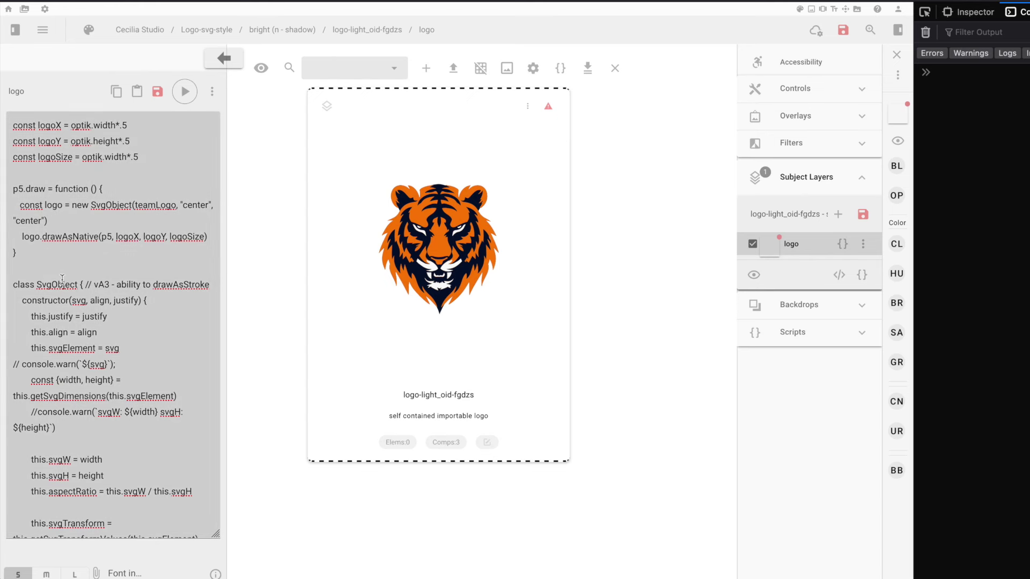
# Select the SvgObject class name and scroll down through its methods to the teamLogo SVG
pyautogui.doubleClick(50, 283)
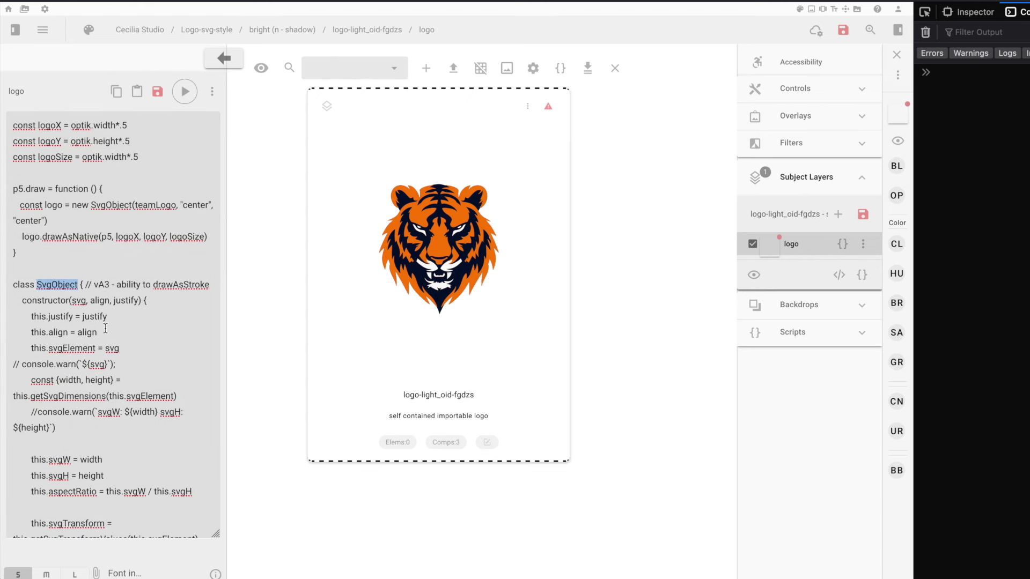
pyautogui.scroll(-5, 126, 324)
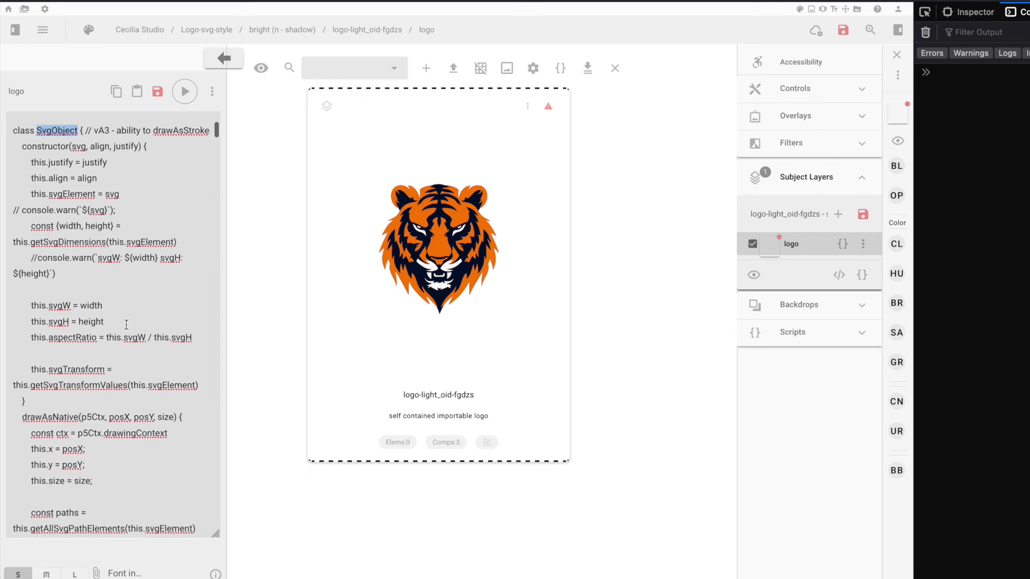
pyautogui.scroll(-8, 126, 325)
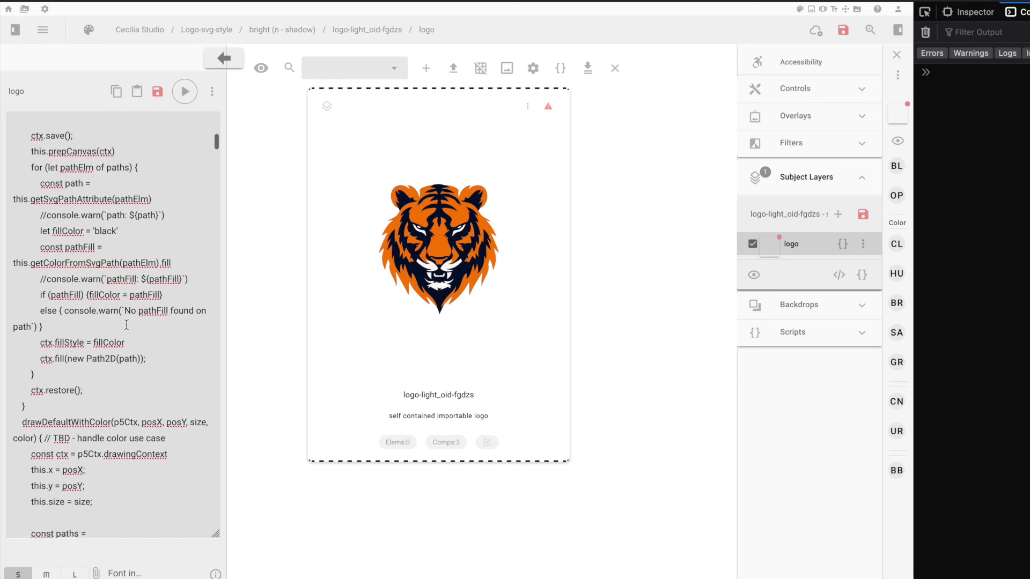
pyautogui.scroll(-10, 126, 324)
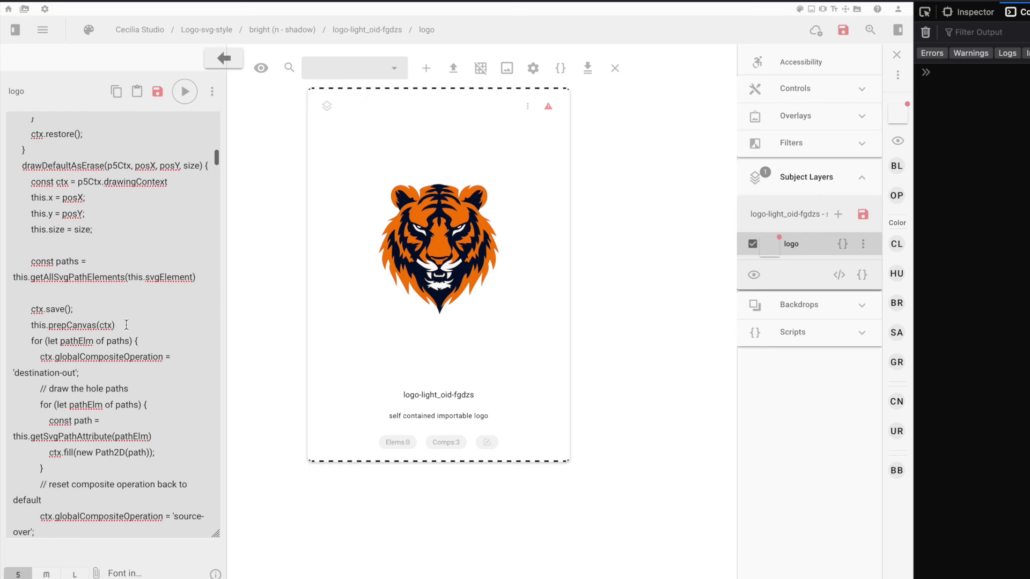
pyautogui.scroll(-5, 127, 325)
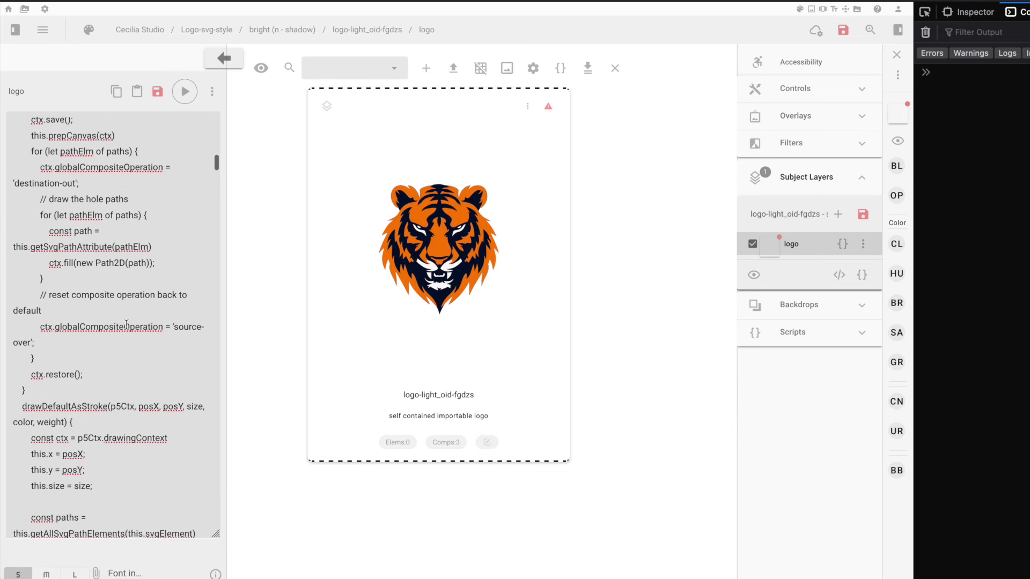
pyautogui.scroll(-1, 126, 325)
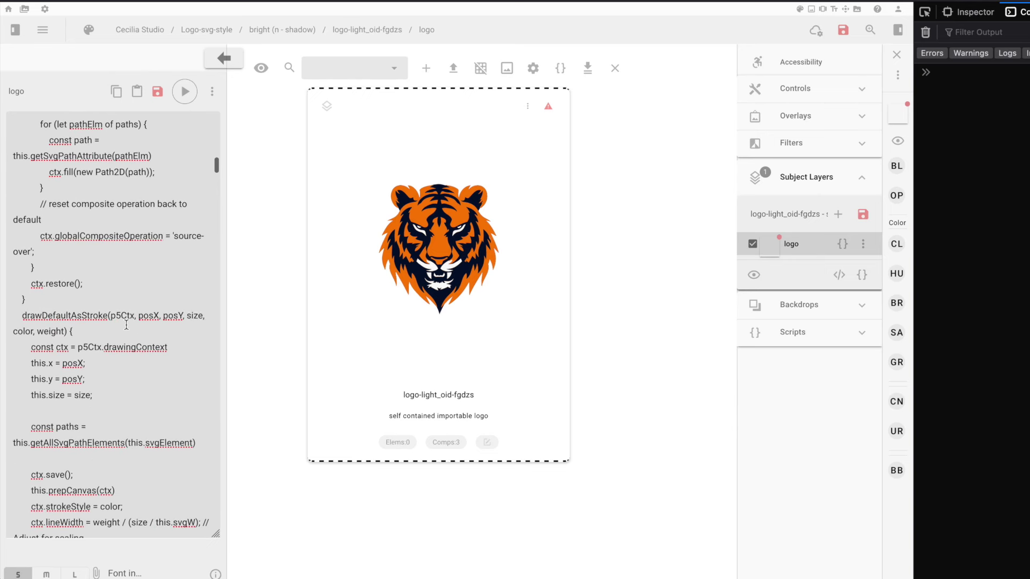
pyautogui.scroll(-3, 127, 324)
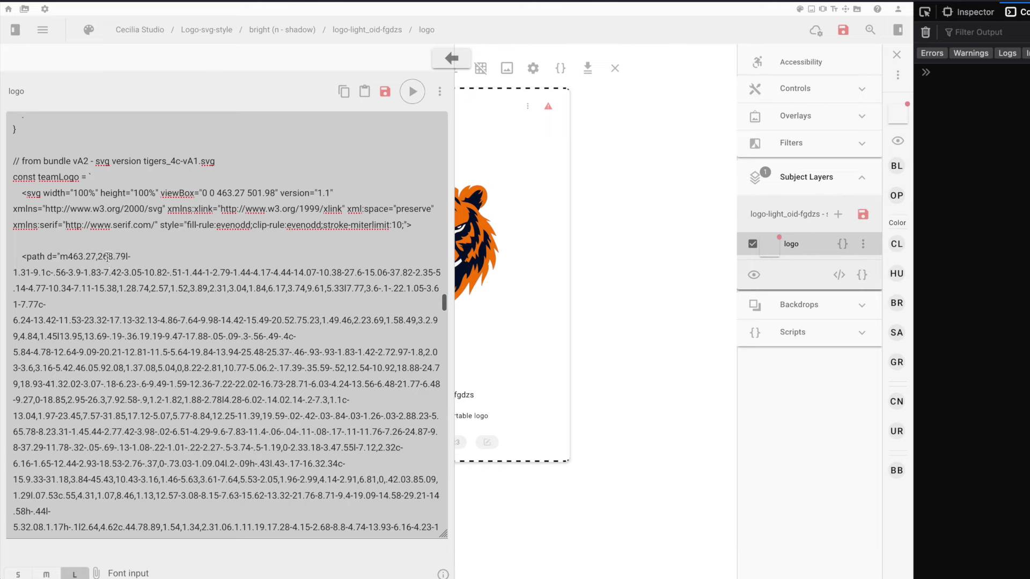
# Select portions of the path data and SvgObject class, deselect, then close the editor with Escape
pyautogui.scroll(-1, 65, 227)
pyautogui.moveTo(31, 212); pyautogui.dragTo(229, 395)
pyautogui.scroll(-9, 283, 389)
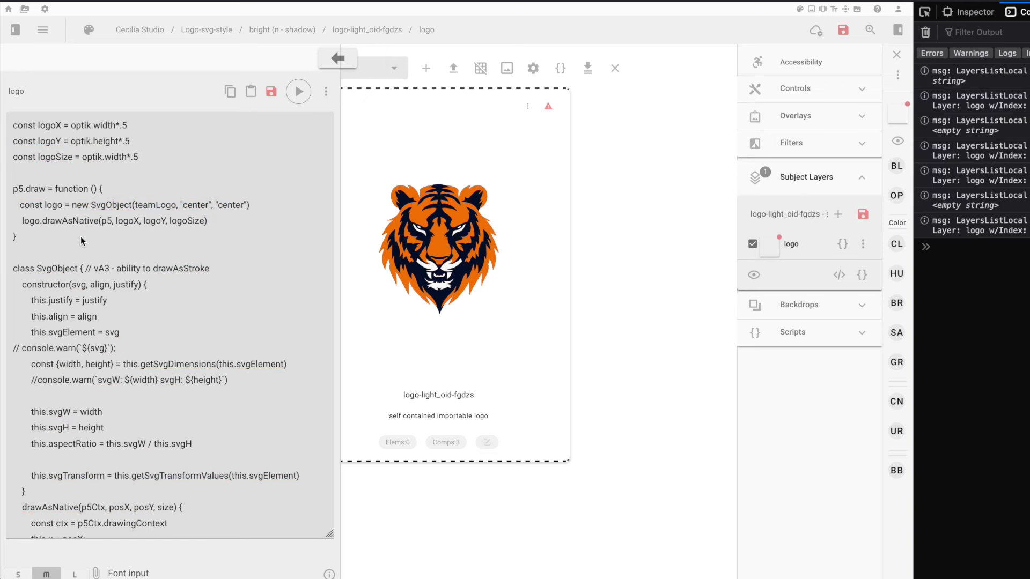
pyautogui.click(15, 250)
pyautogui.moveTo(15, 250); pyautogui.dragTo(192, 436)
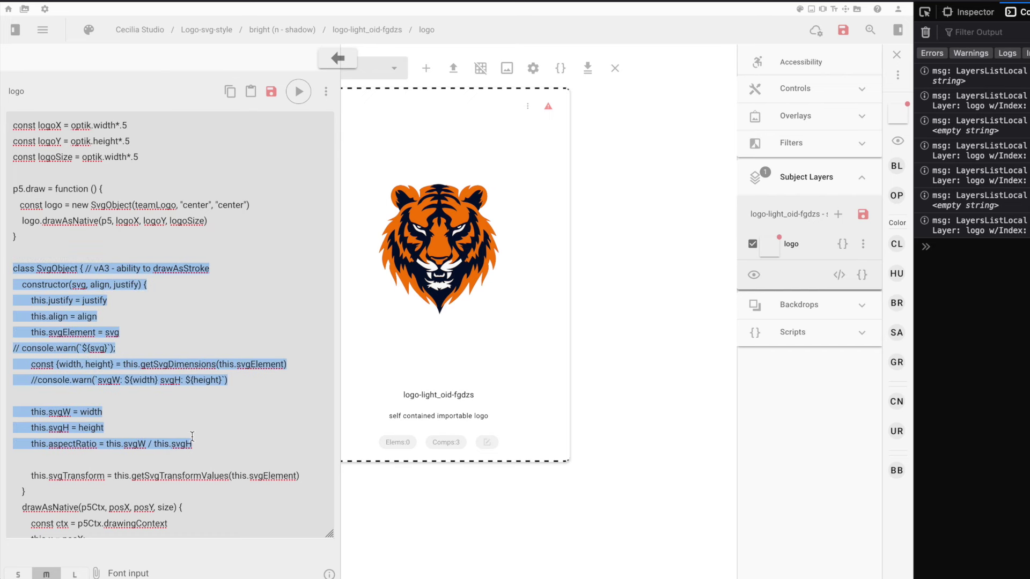
pyautogui.click(145, 247)
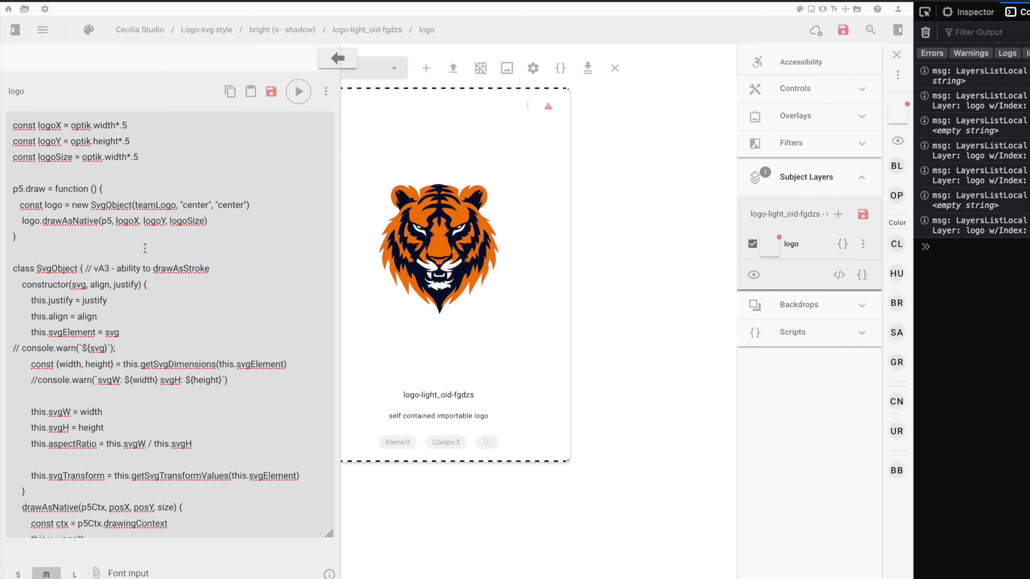
pyautogui.press('Escape')
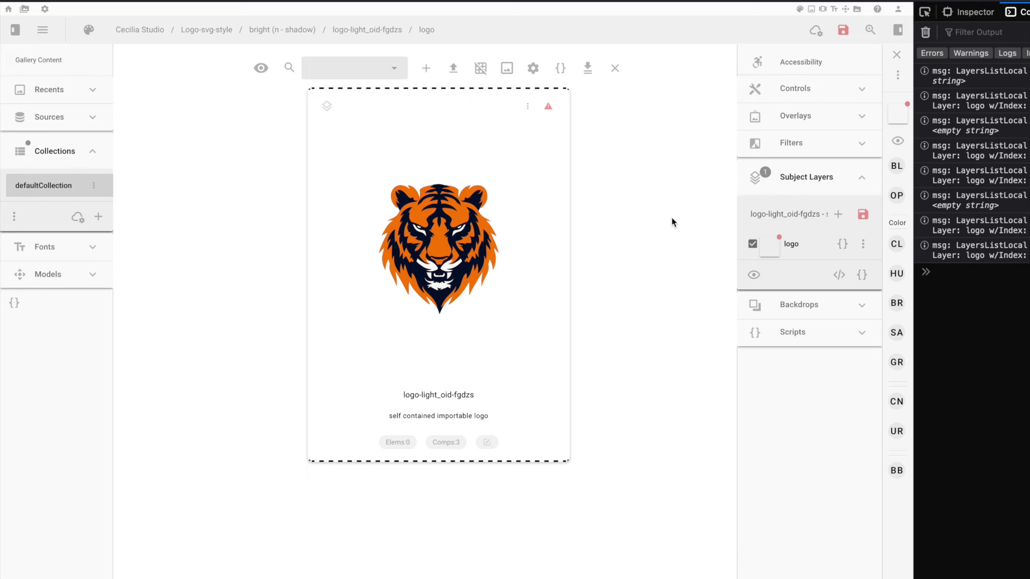
# Duplicate the logo layer and set the top copy's colour to black
pyautogui.click(863, 243)
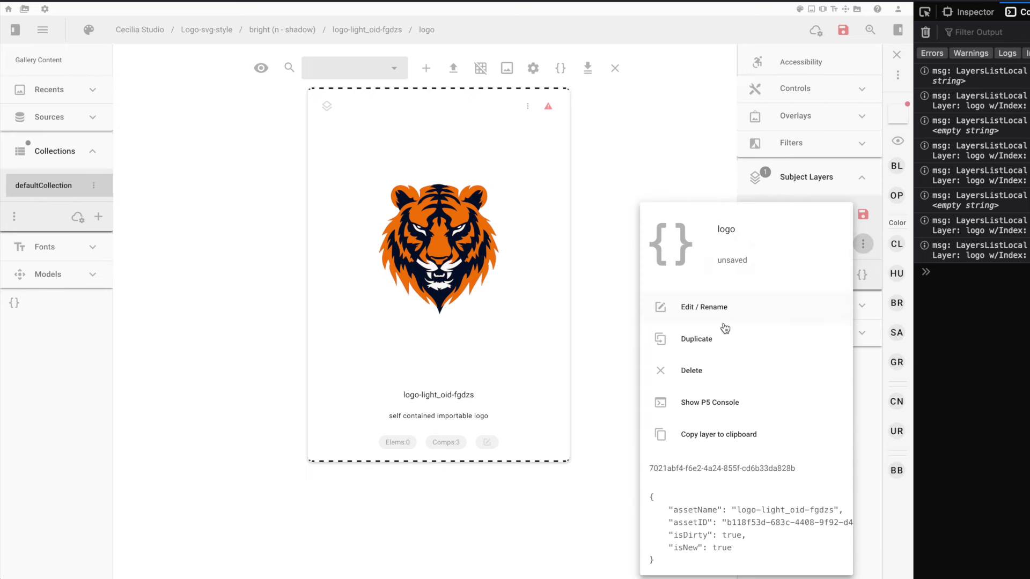
pyautogui.click(718, 338)
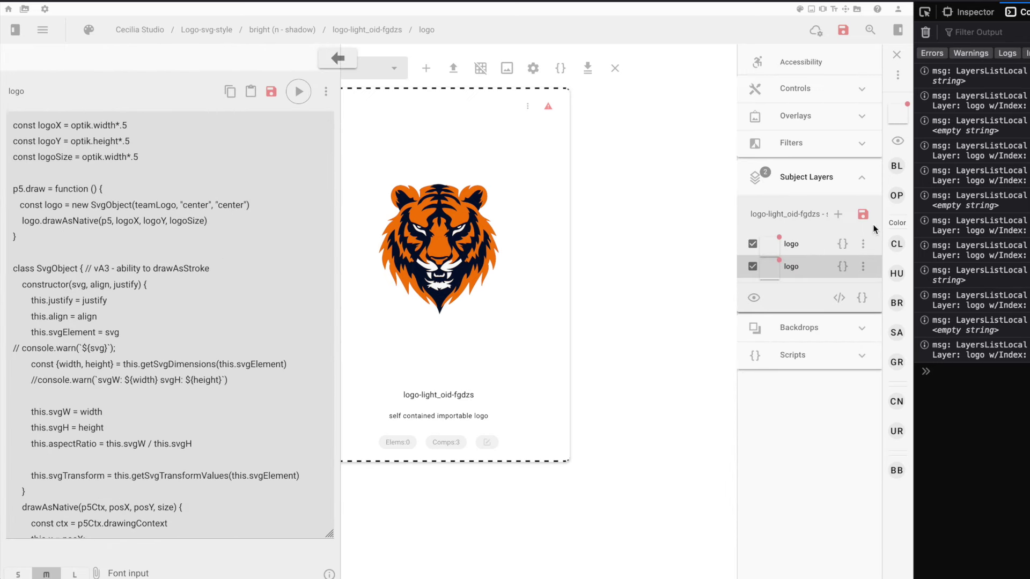
pyautogui.click(896, 243)
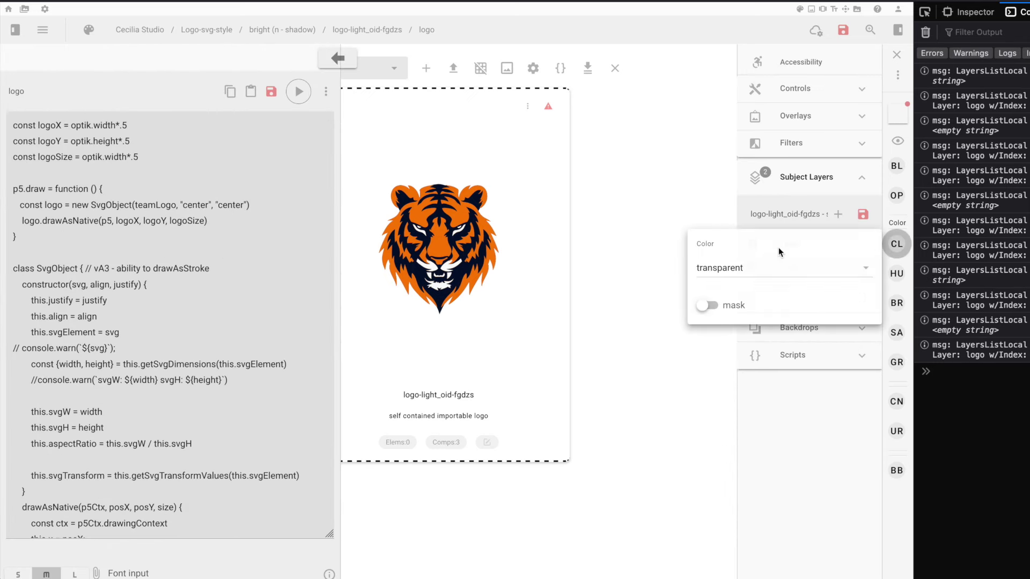
pyautogui.click(750, 269)
pyautogui.scroll(-2, 777, 332)
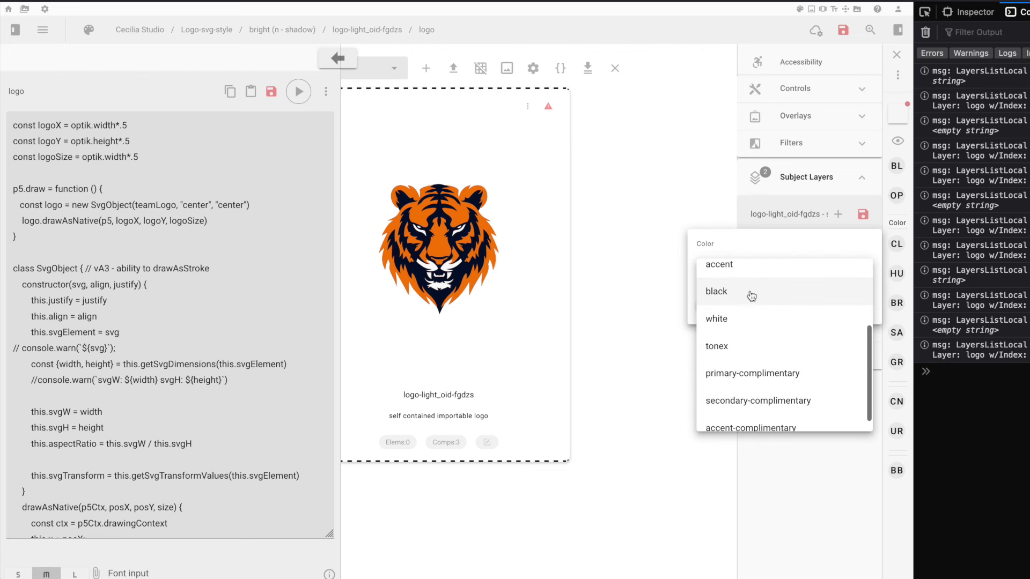
pyautogui.click(751, 295)
pyautogui.click(646, 180)
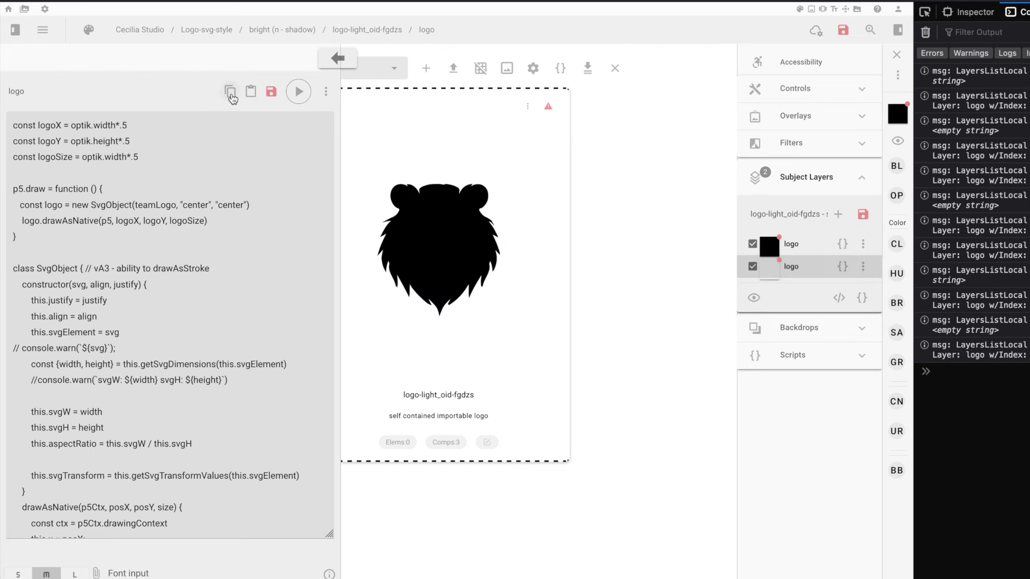
# Offset the black copy to .55 width and height and move it beneath the coloured tiger
pyautogui.click(230, 93)
pyautogui.click(130, 129)
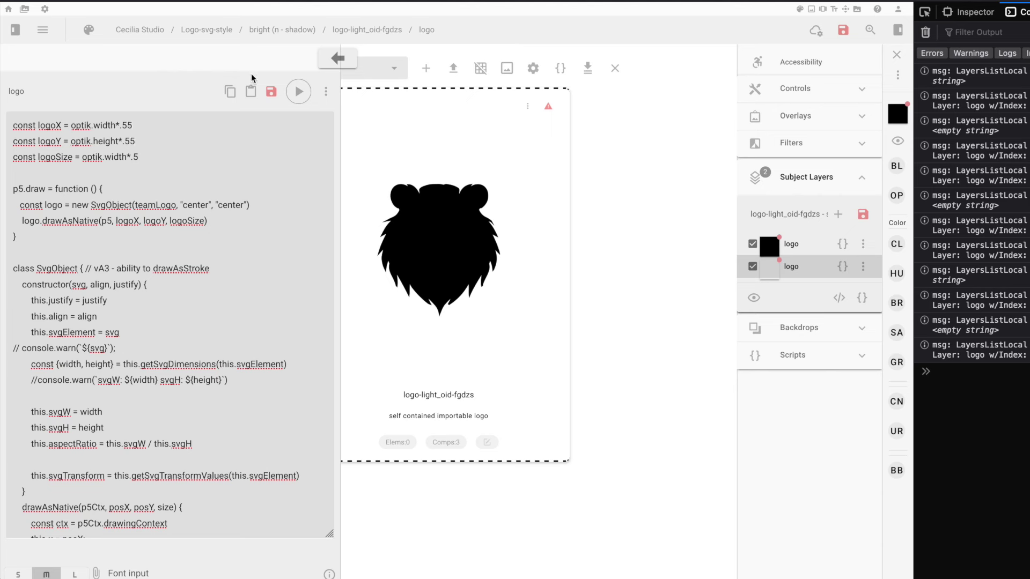
pyautogui.click(298, 92)
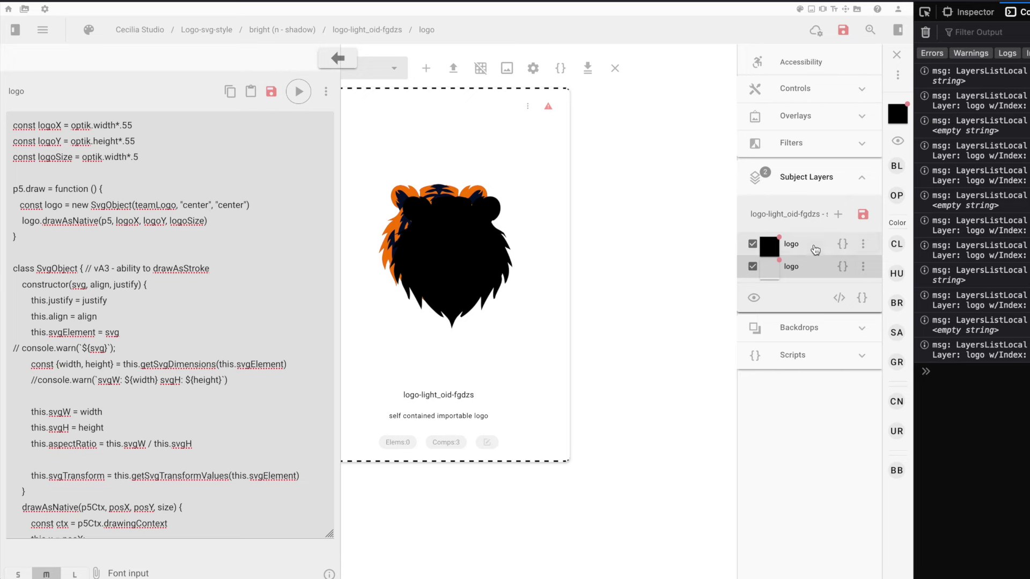
pyautogui.moveTo(809, 248); pyautogui.dragTo(809, 270)
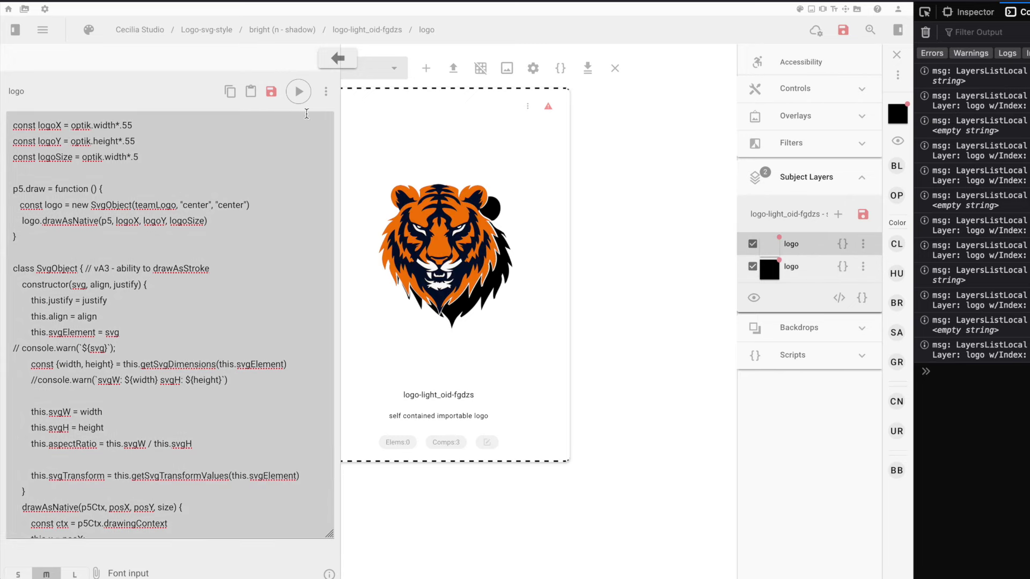
# Fade the shadow layer to about 35 opacity, check it by toggling the tiger, and open its code
pyautogui.click(338, 58)
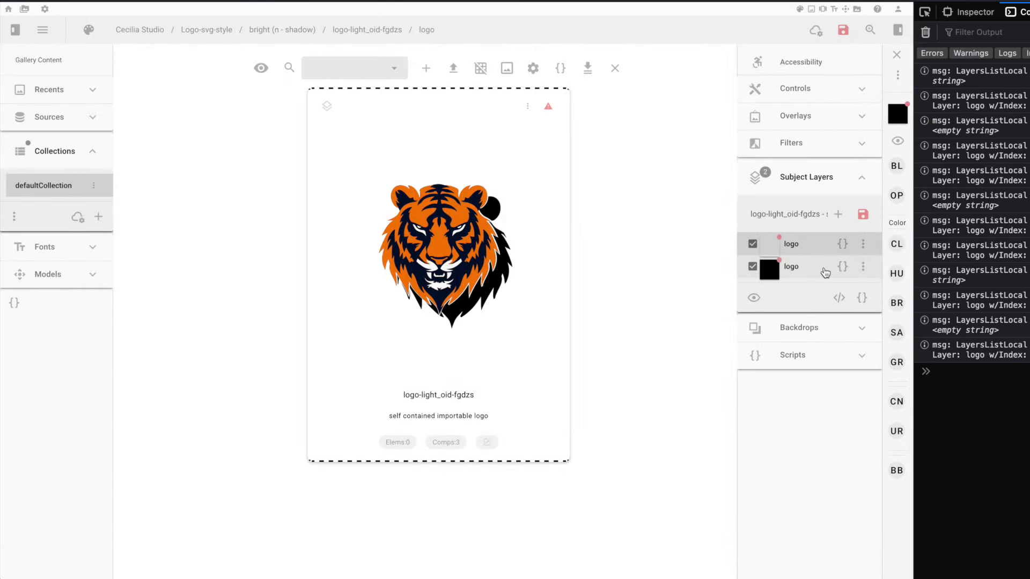
pyautogui.click(863, 245)
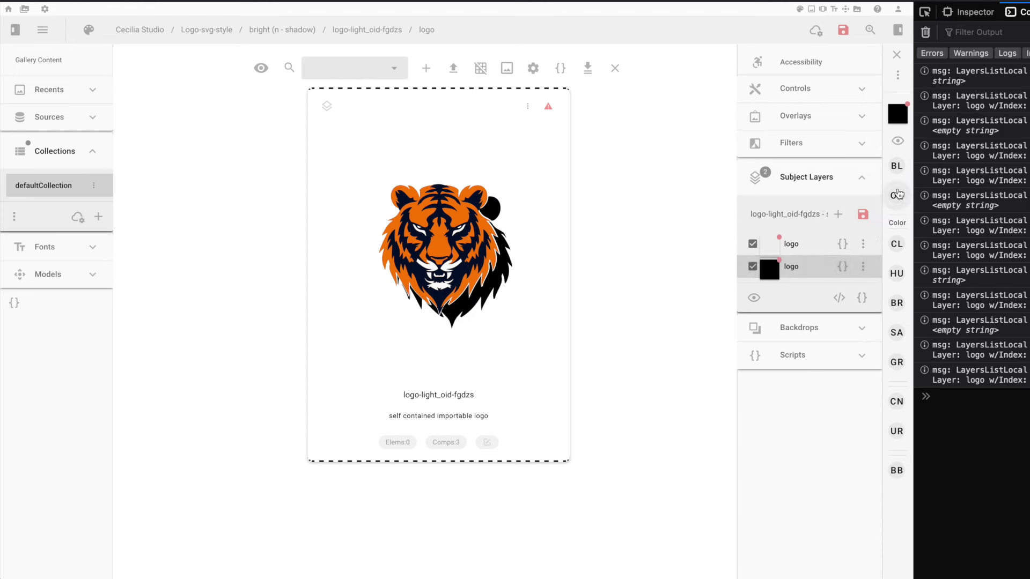
pyautogui.click(896, 195)
pyautogui.moveTo(893, 211); pyautogui.dragTo(805, 212)
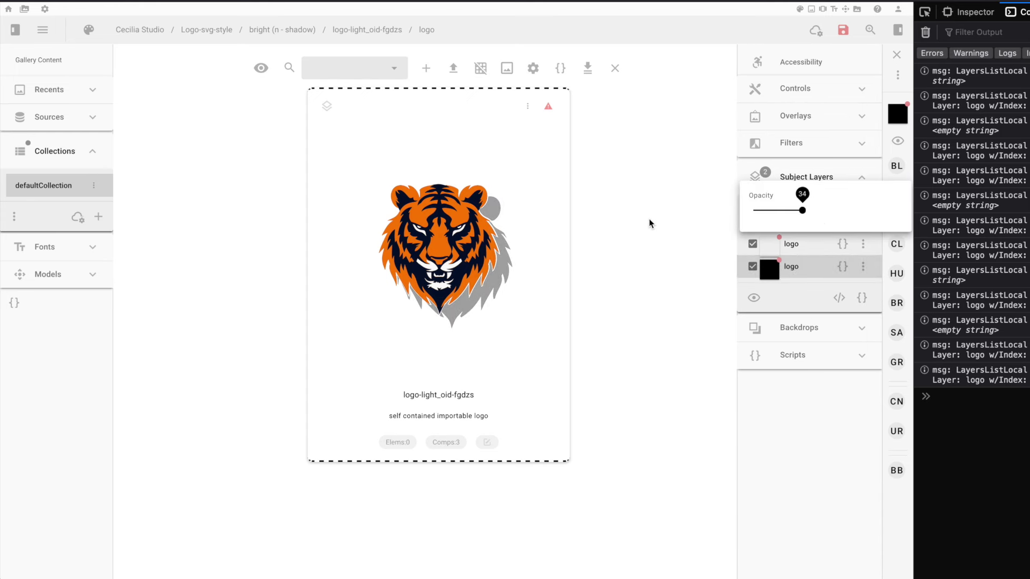
pyautogui.click(752, 244)
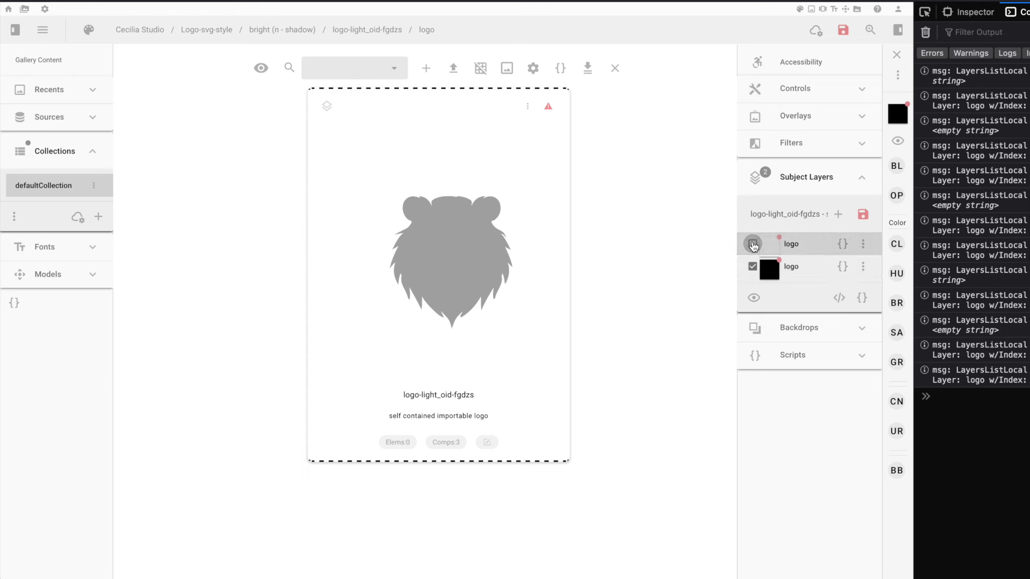
pyautogui.click(753, 244)
pyautogui.click(752, 267)
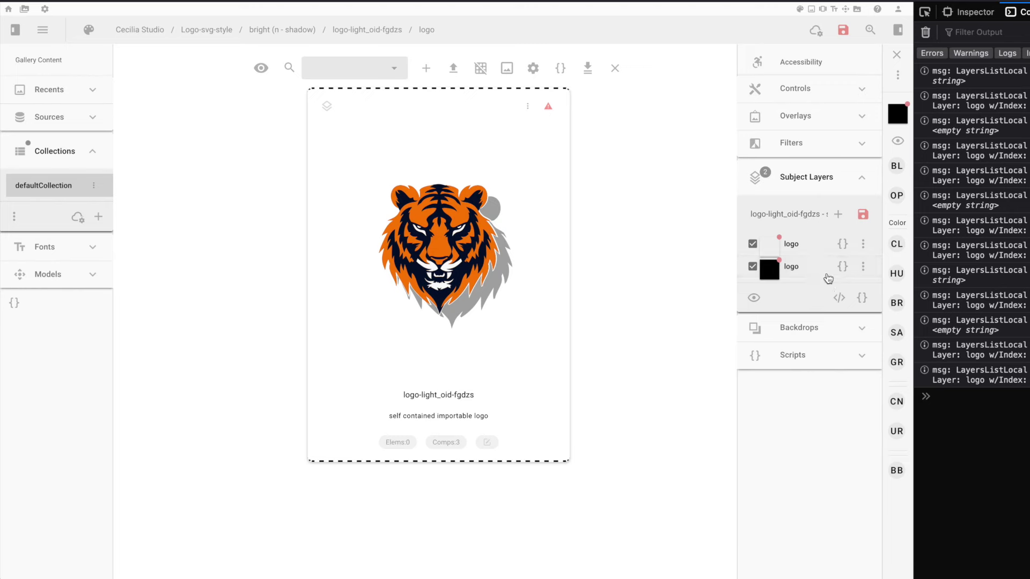
pyautogui.click(842, 267)
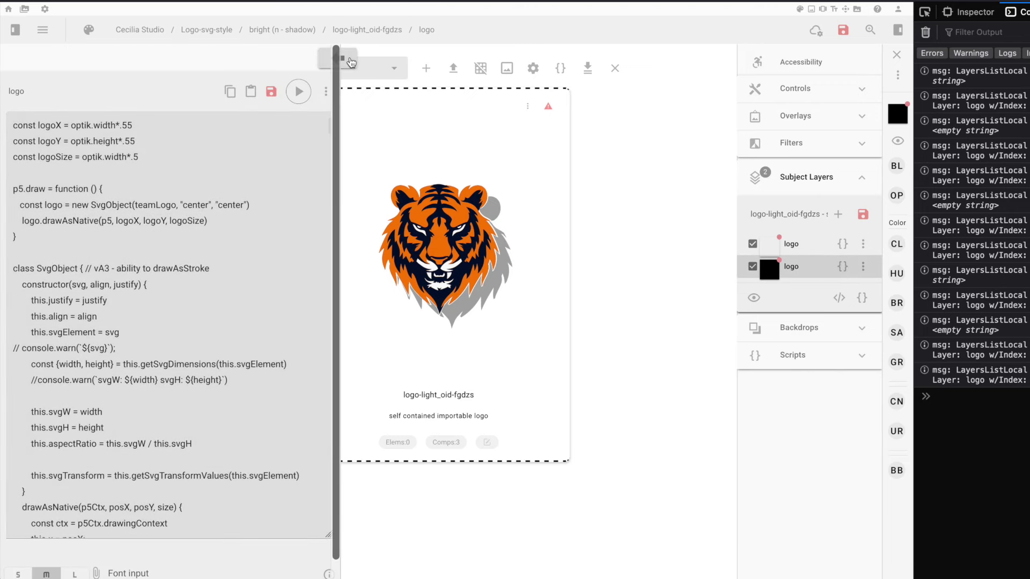
# Close the editor and import the p5-gradient-lerp preset as a new layer
pyautogui.click(343, 63)
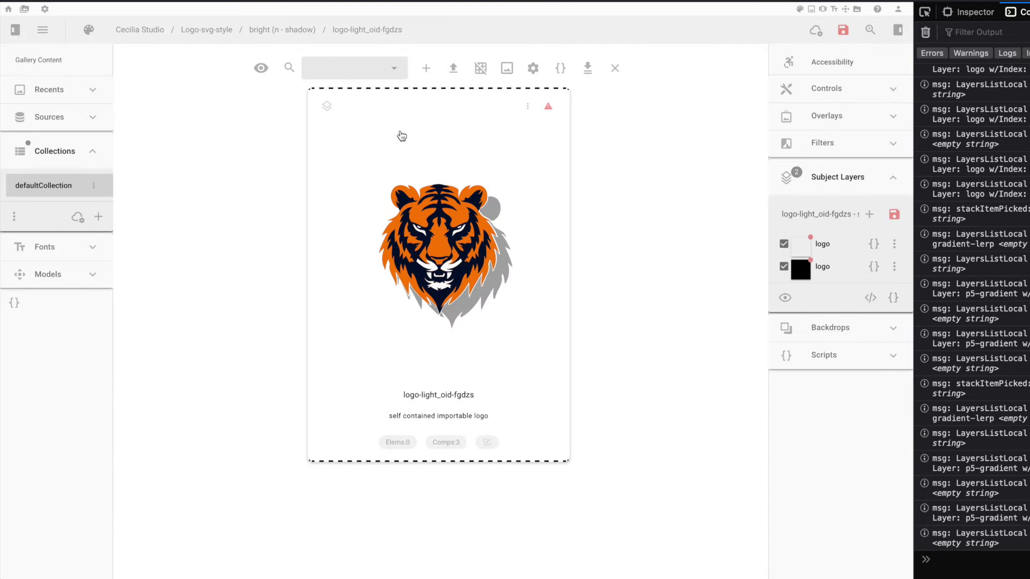
pyautogui.click(869, 214)
pyautogui.click(791, 353)
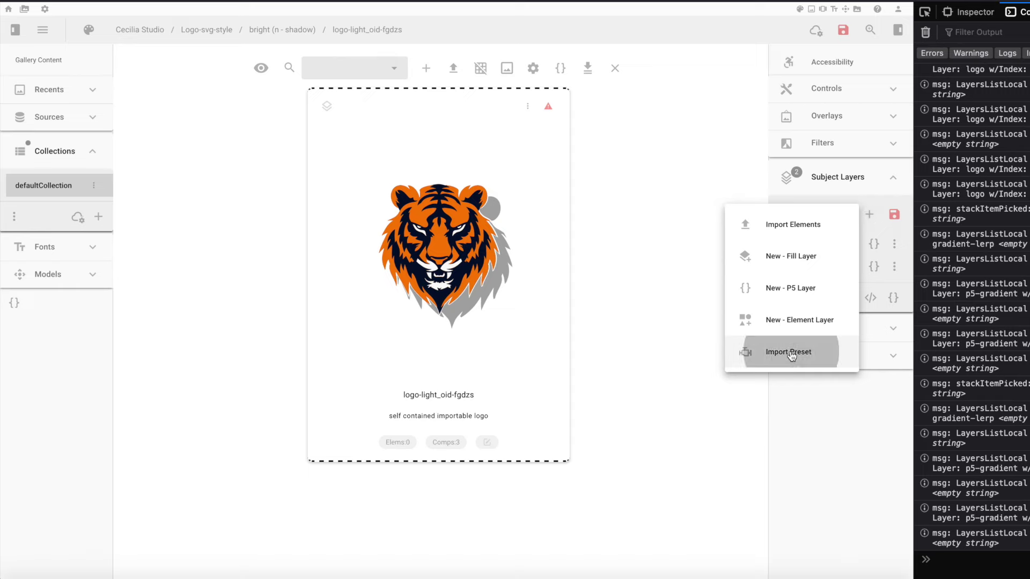
pyautogui.click(795, 444)
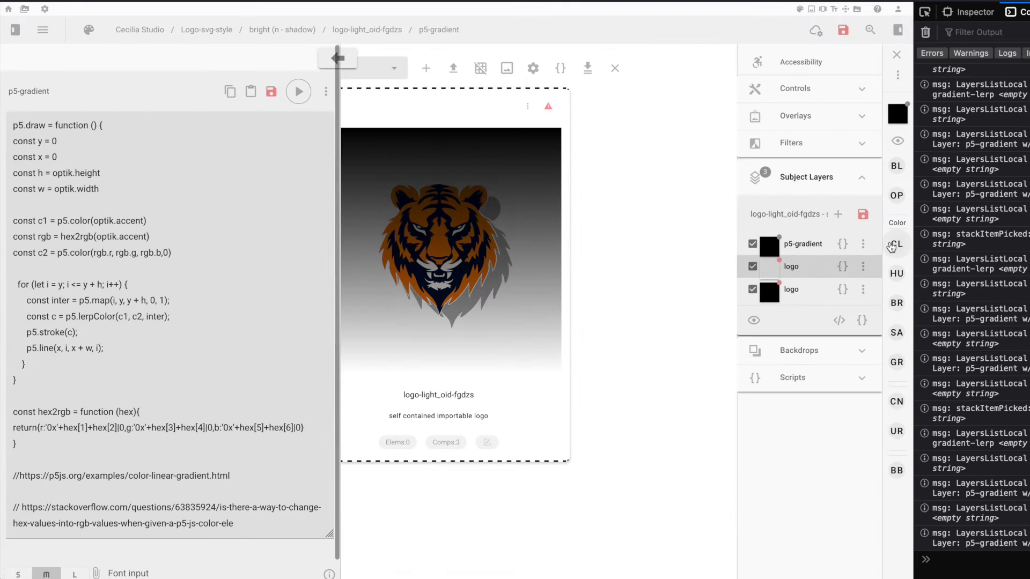
# Set the p5-gradient layer's colour to white and its blend mode to overlay
pyautogui.click(891, 247)
pyautogui.click(783, 267)
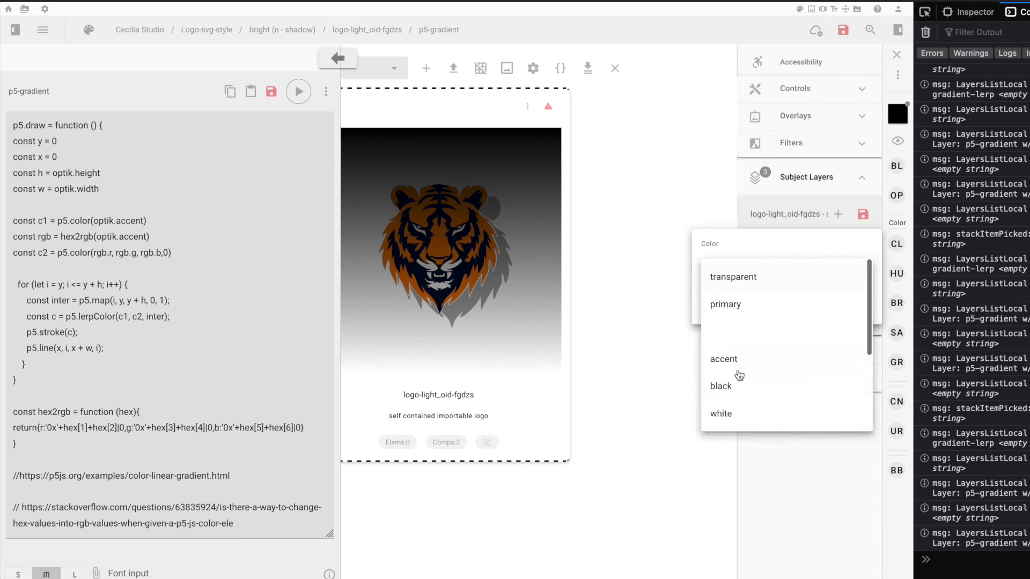
pyautogui.click(735, 411)
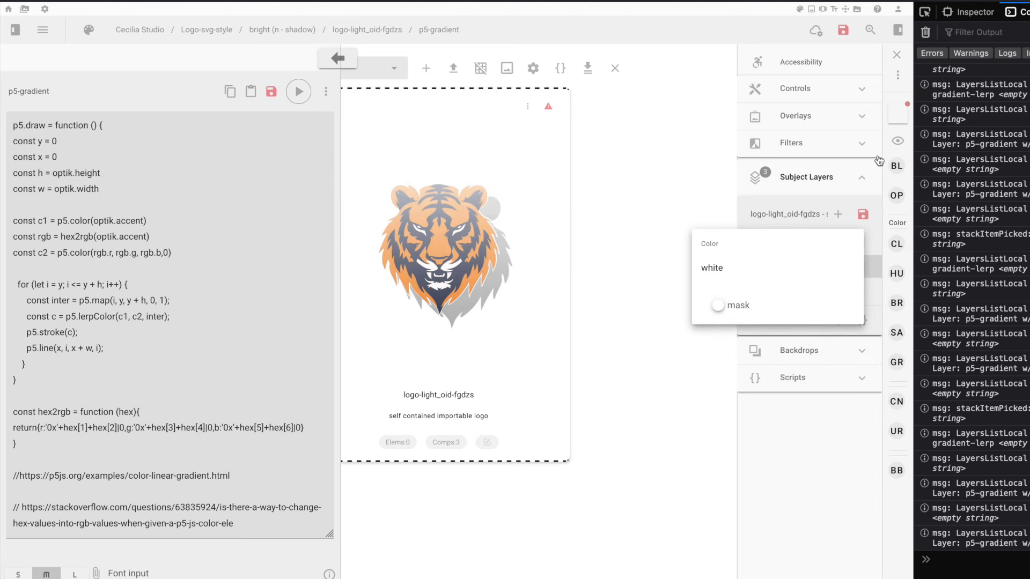
pyautogui.click(896, 166)
pyautogui.click(759, 199)
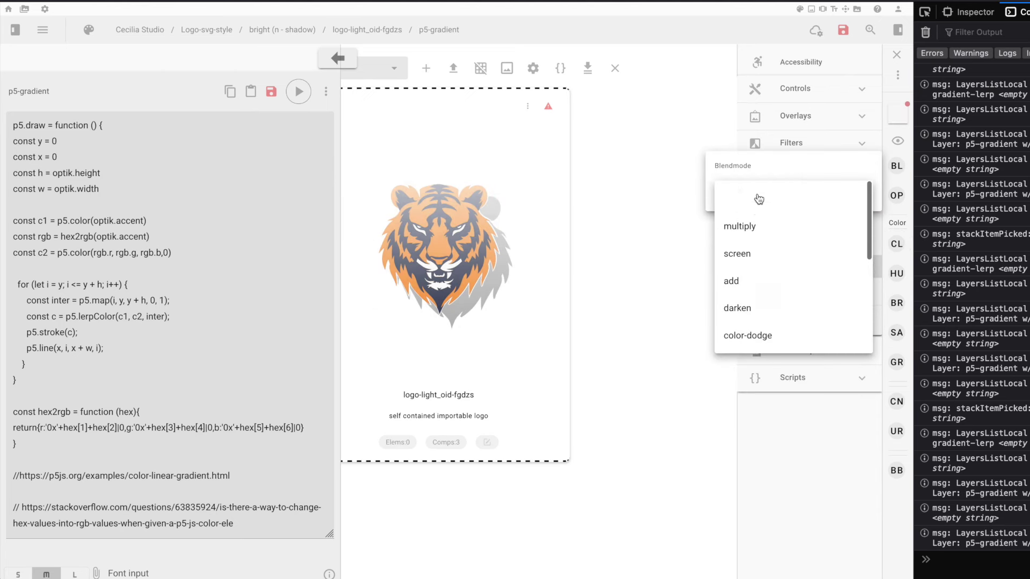
pyautogui.scroll(-3, 767, 295)
pyautogui.click(752, 315)
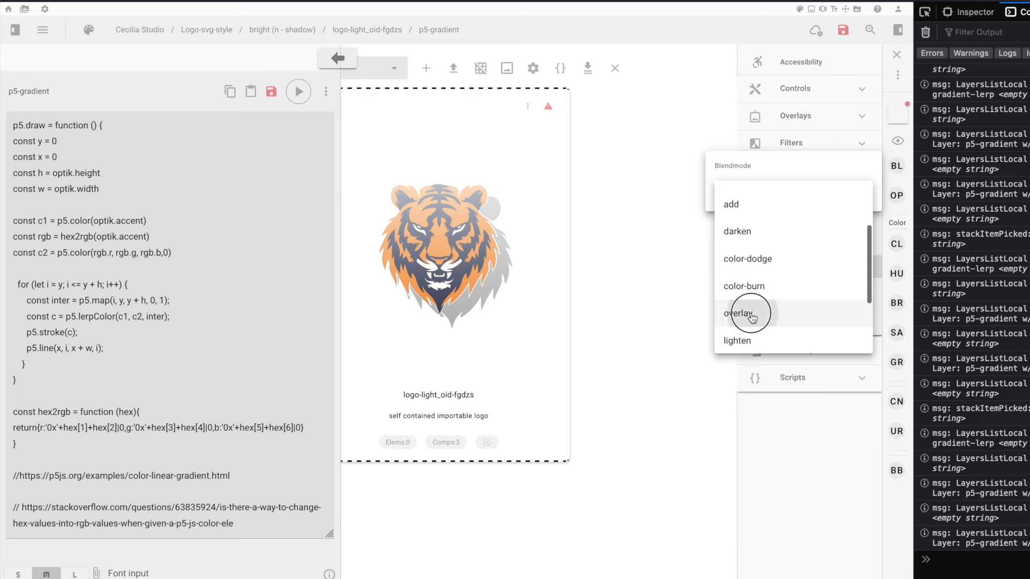
# Review the p5-gradient layer's script, then close the code editor again
pyautogui.click(337, 57)
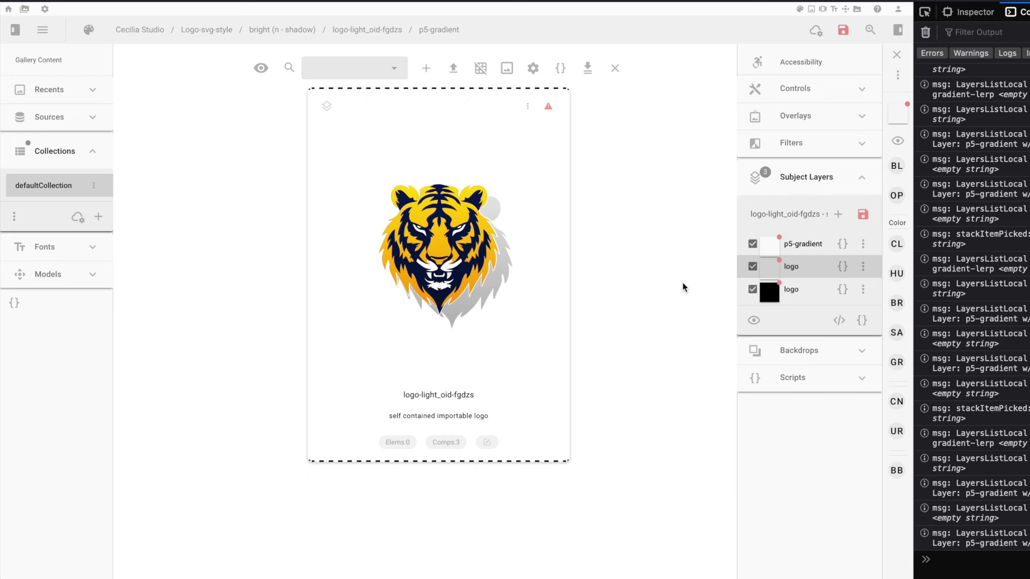
pyautogui.click(841, 243)
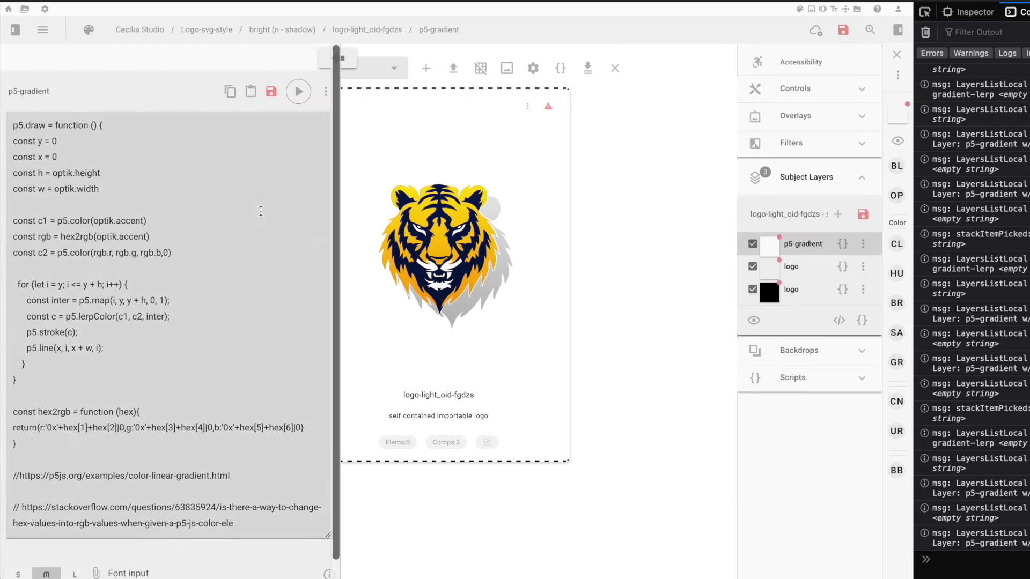
pyautogui.scroll(-1, 168, 169)
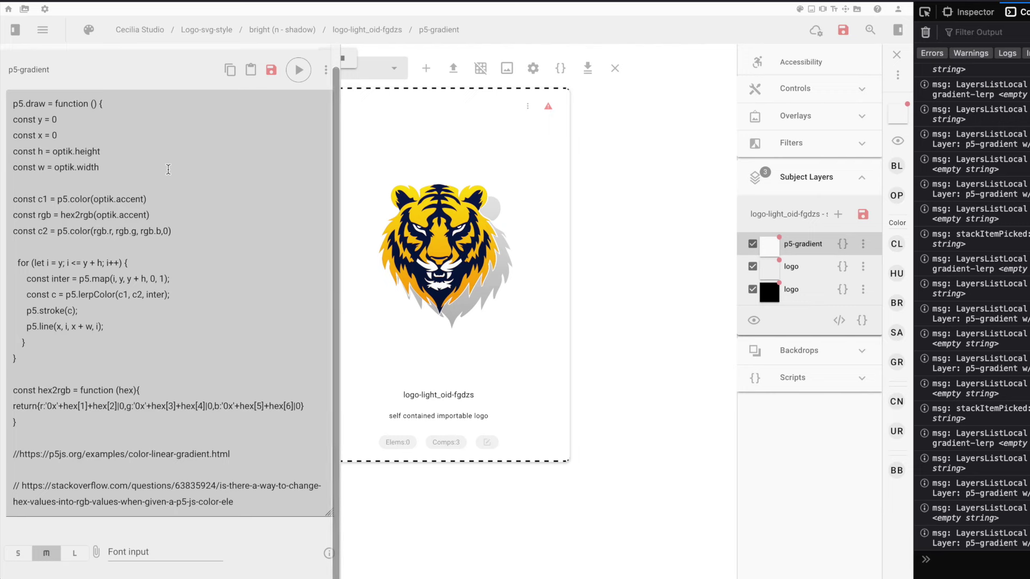
pyautogui.scroll(1, 168, 169)
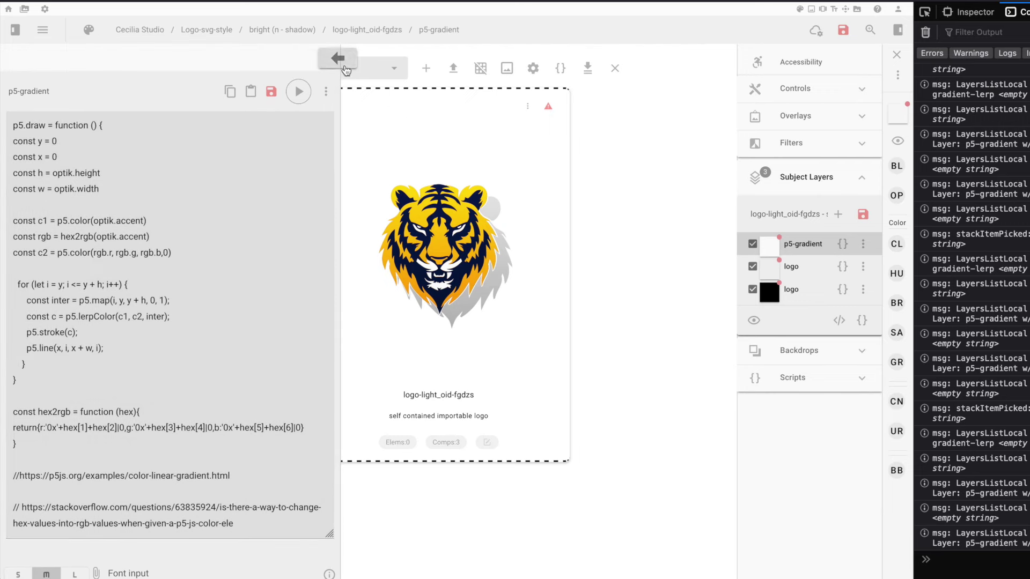
pyautogui.click(338, 58)
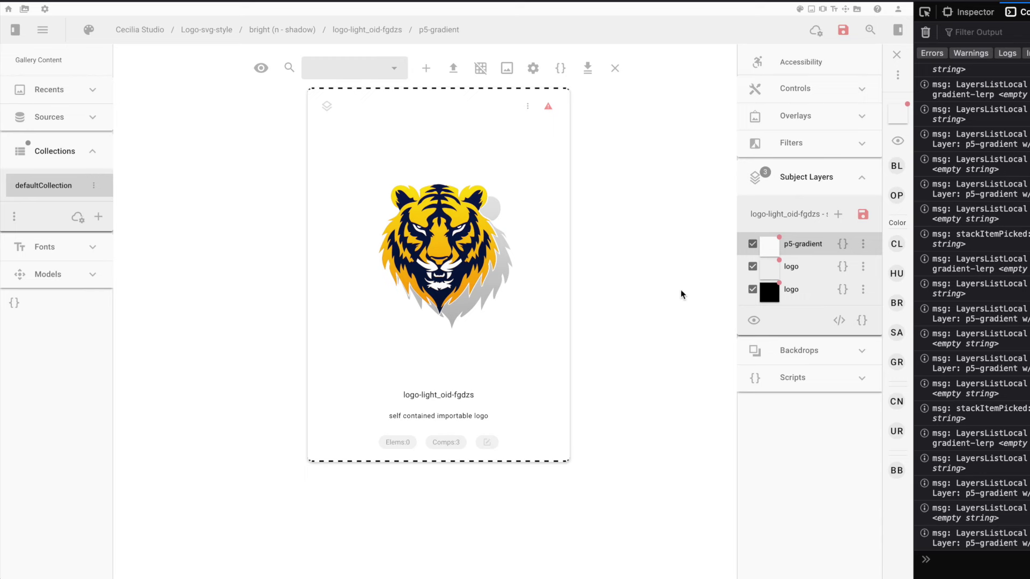
# Change the coloured tiger's logoX to optik.width*.4 and re-run so it shifts left of the shadow
pyautogui.click(844, 268)
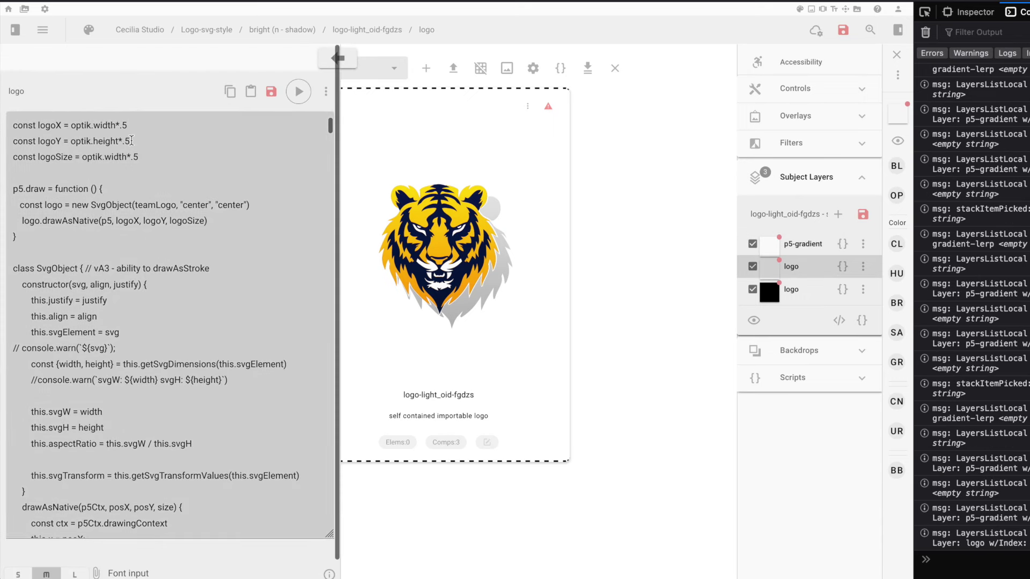
pyautogui.click(127, 126)
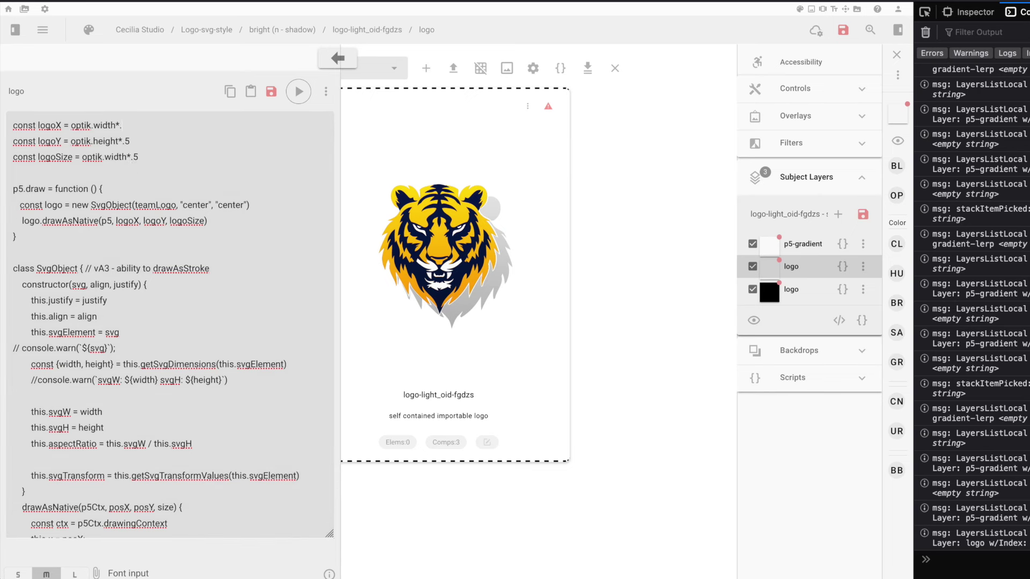
pyautogui.write('4')
pyautogui.click(298, 92)
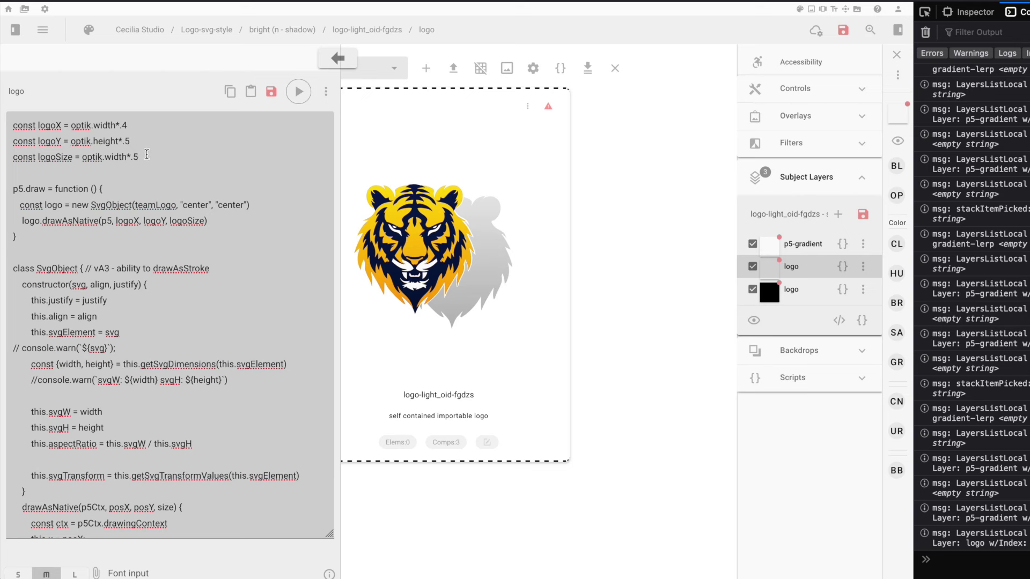
# Review the logoX, logoY and logoSize lines, then expand the Controls section
pyautogui.moveTo(139, 156); pyautogui.dragTo(6, 120)
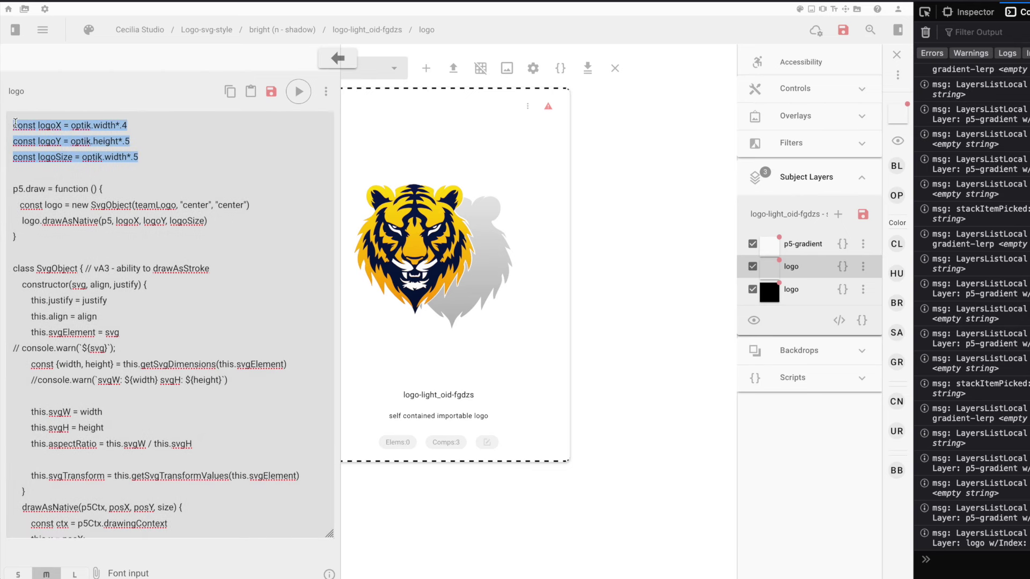
pyautogui.click(157, 156)
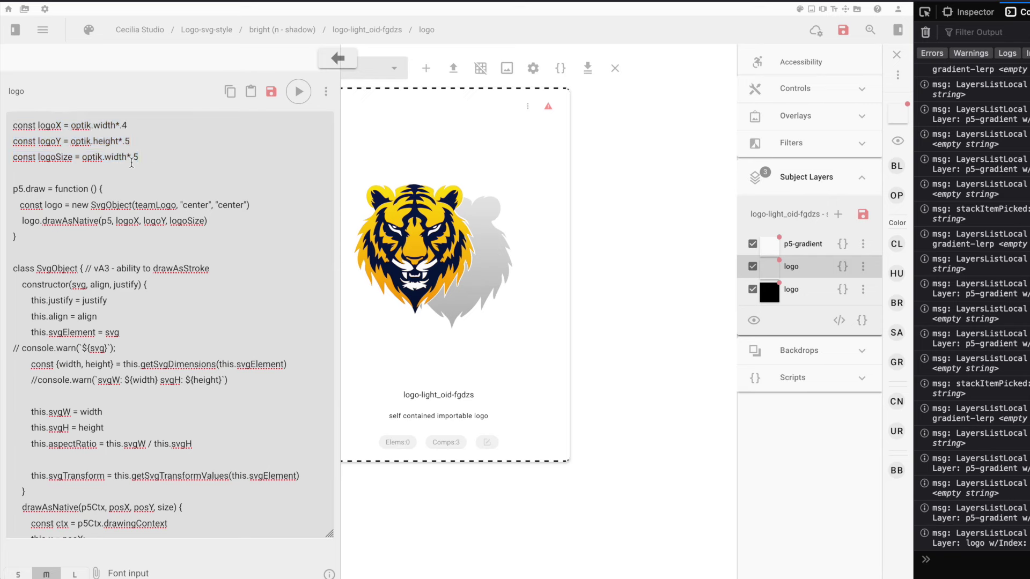
pyautogui.click(854, 91)
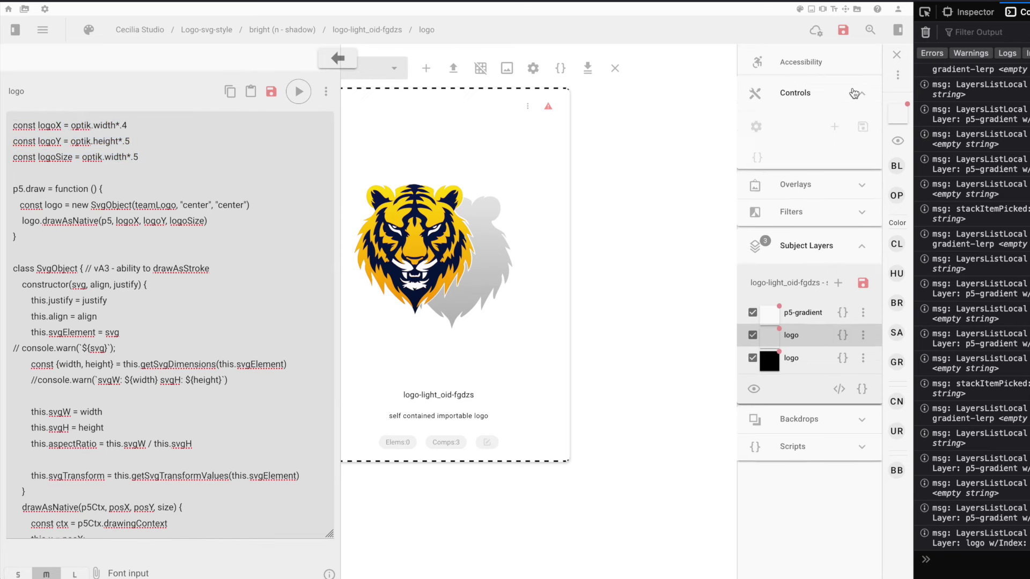
# Create a Slider control named logoPosX (0–100, default 50, step .01) and check its popup
pyautogui.click(834, 127)
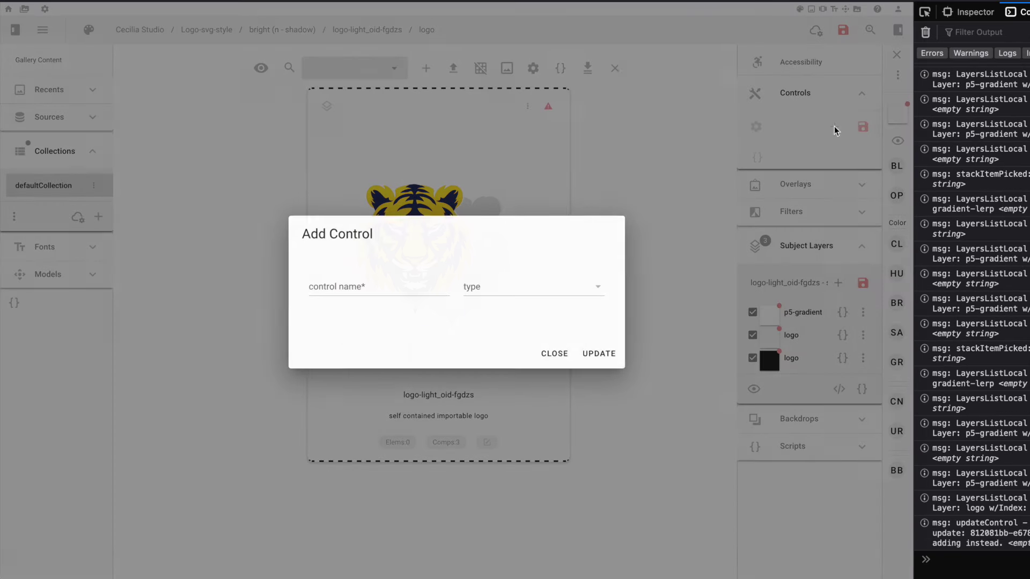
pyautogui.click(536, 286)
pyautogui.click(488, 379)
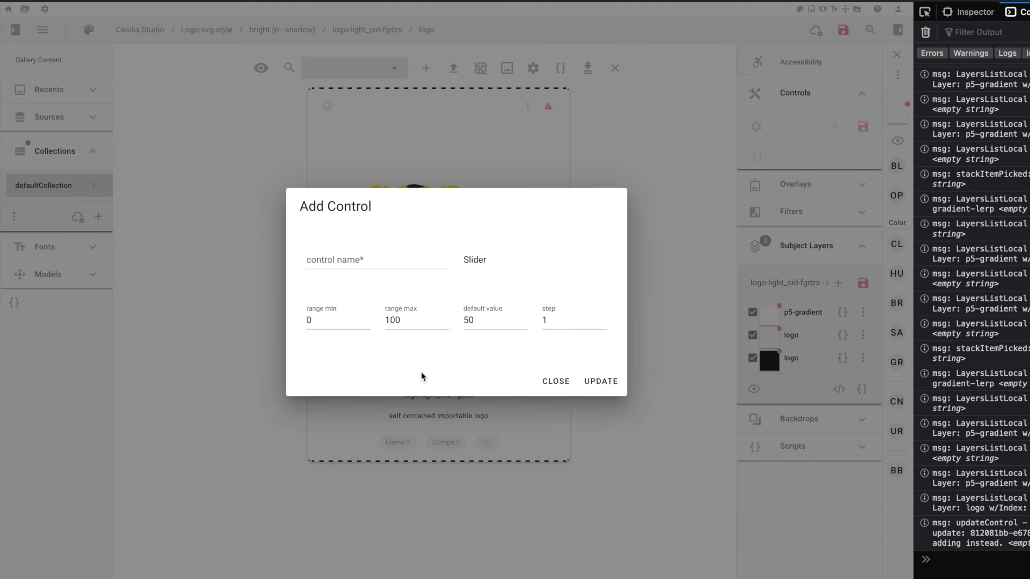
pyautogui.doubleClick(557, 320)
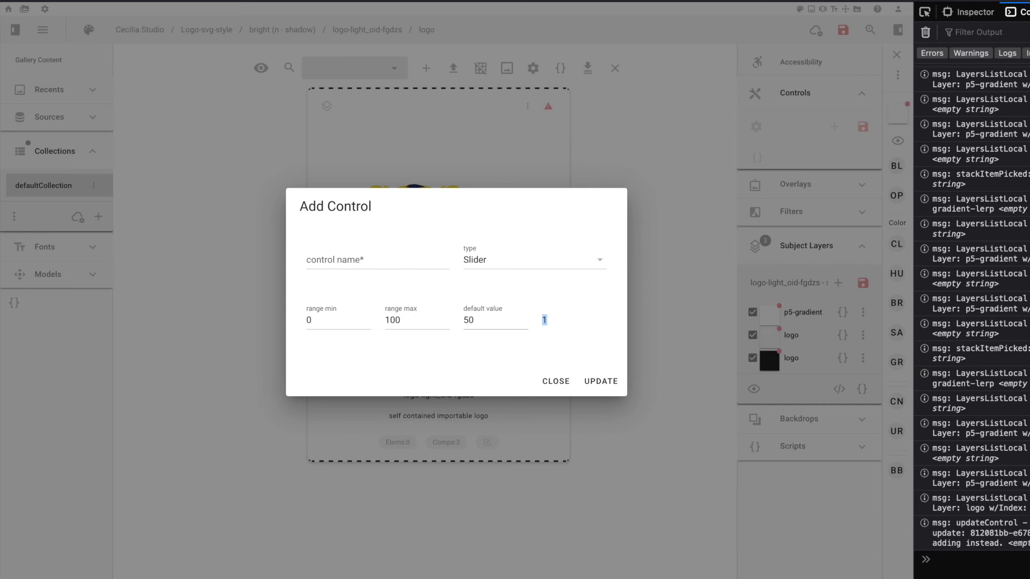
pyautogui.click(353, 268)
pyautogui.write('logoPosX')
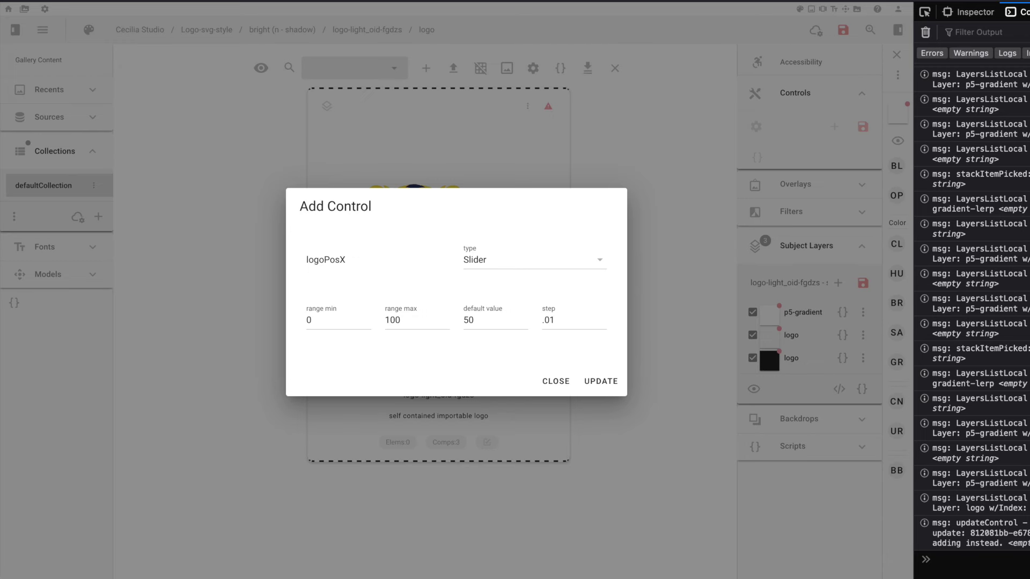
pyautogui.click(601, 382)
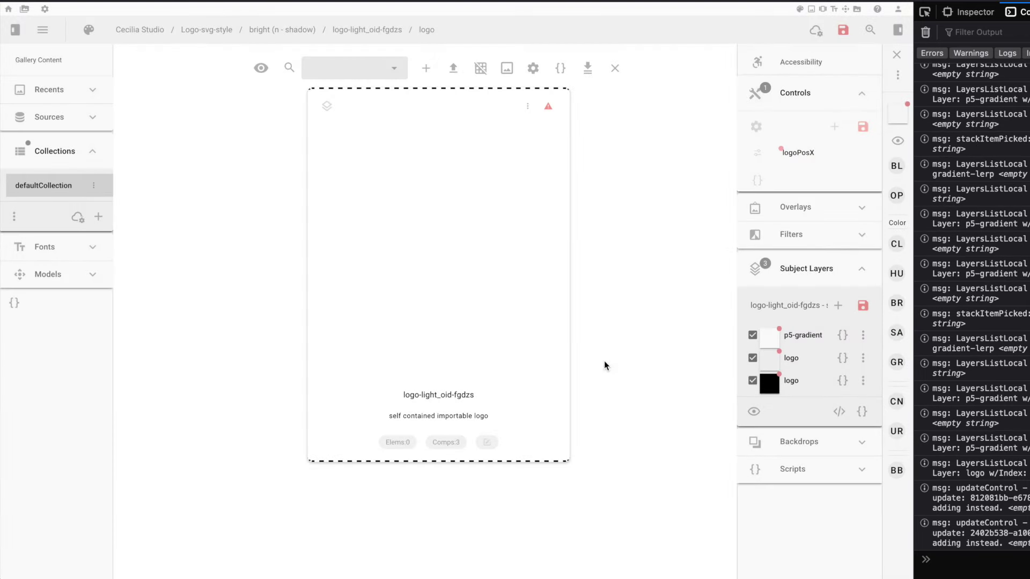
pyautogui.click(808, 155)
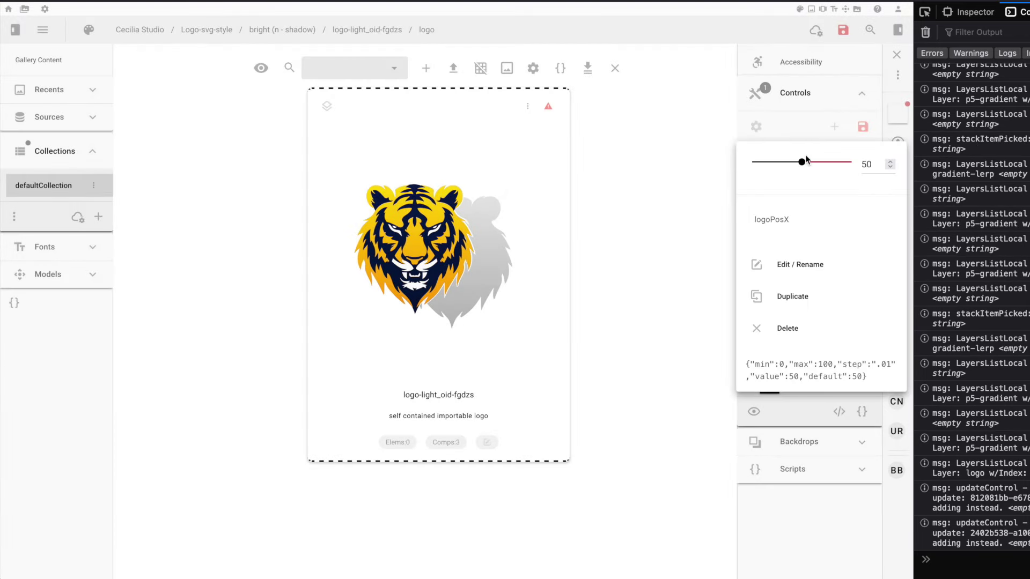
pyautogui.click(679, 151)
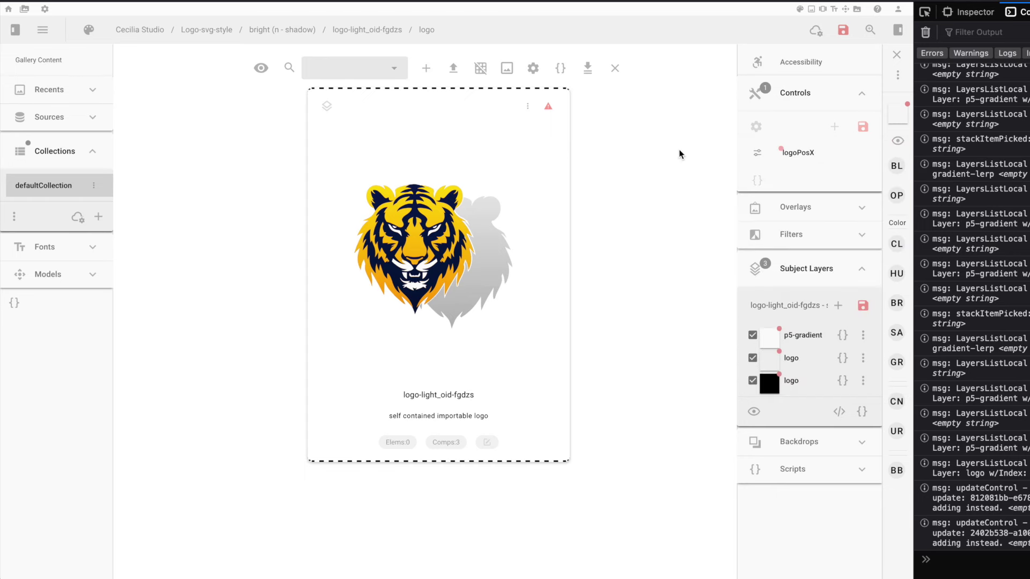
# Paste the logoPosXcontrol and logoPosX slider-reading lines into the colour logo layer's script
pyautogui.click(844, 363)
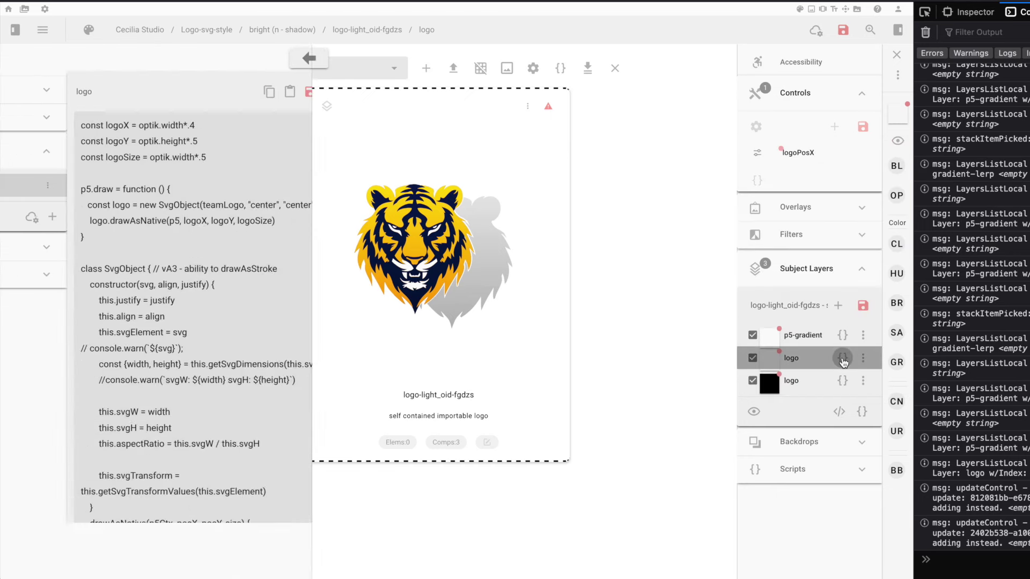
pyautogui.click(144, 171)
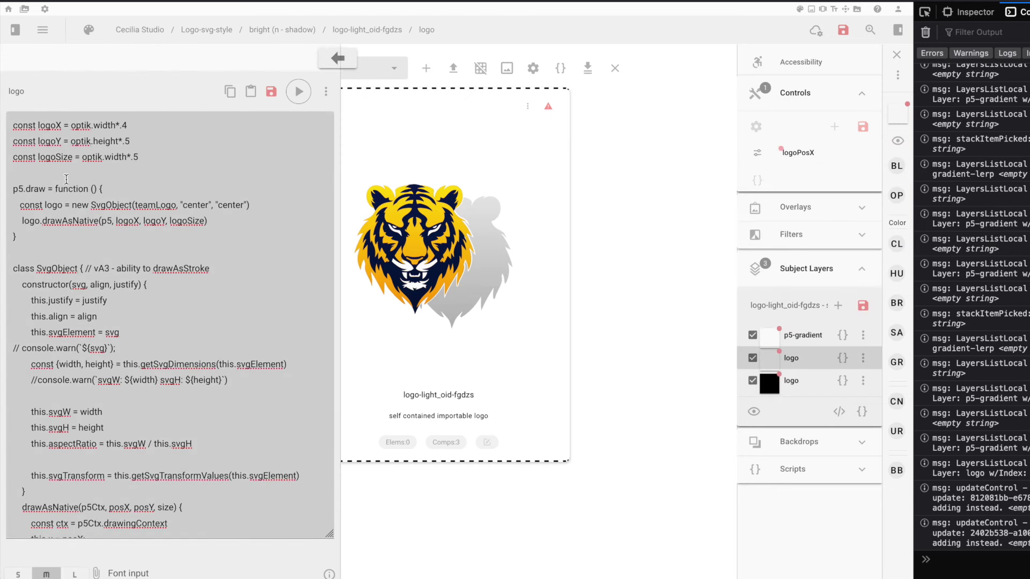
pyautogui.write('const logoPosXcontrol = optik.getControlValueByName("logoPosX") const logoPosX = optik.width*(logoPosXcontrol/100)')
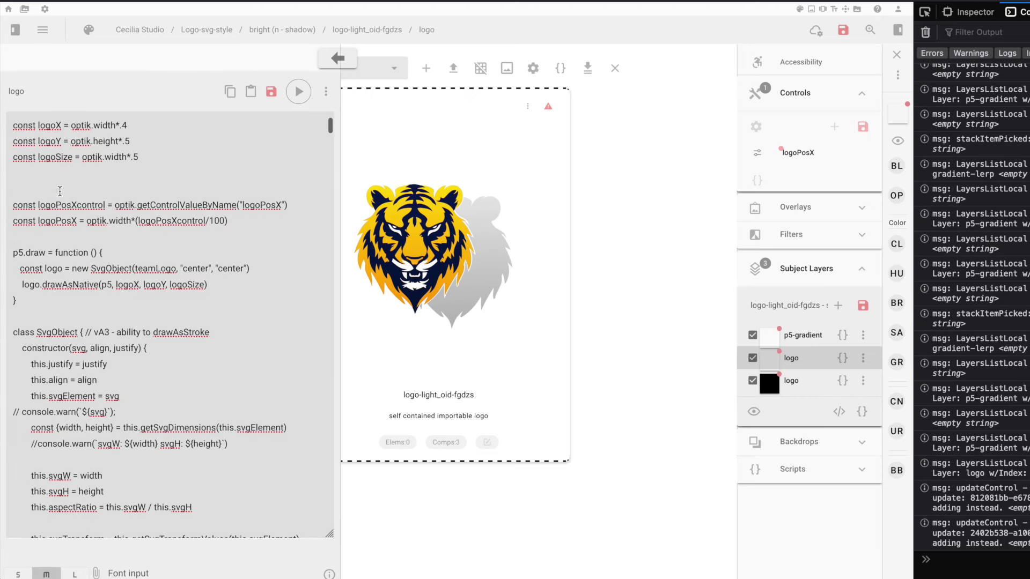
pyautogui.press('BackSpace')
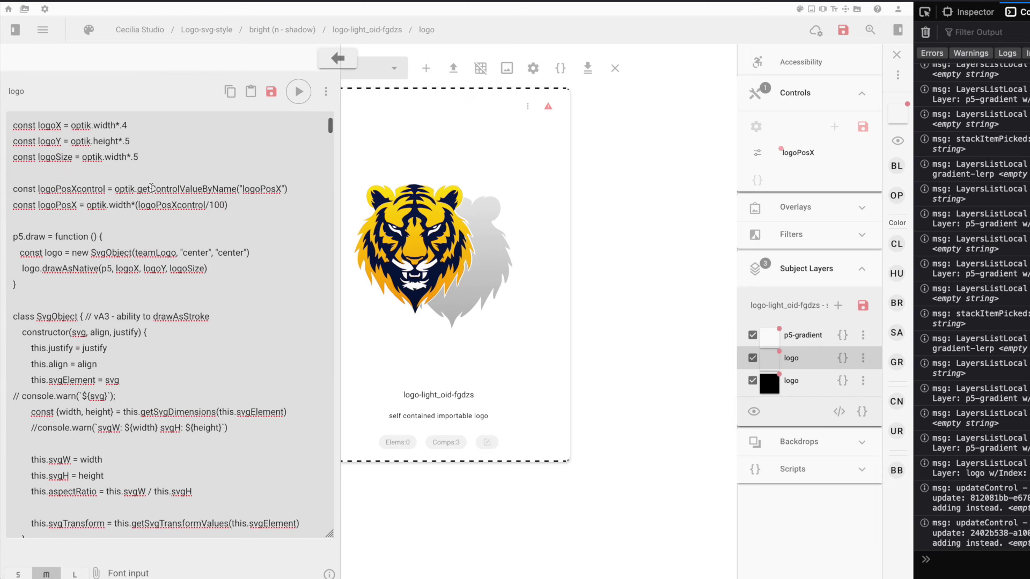
pyautogui.doubleClick(182, 190)
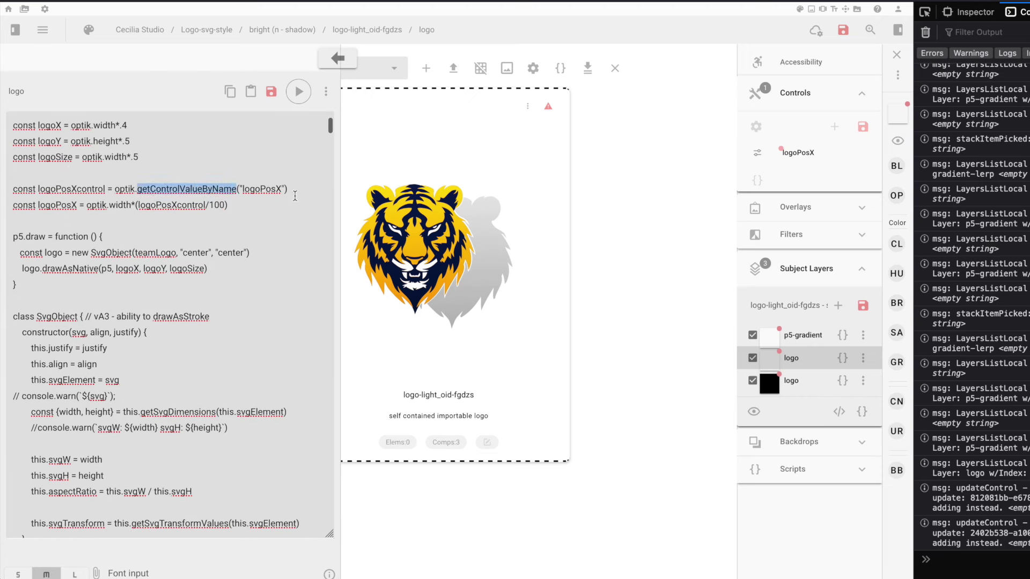
pyautogui.moveTo(293, 189); pyautogui.dragTo(18, 190)
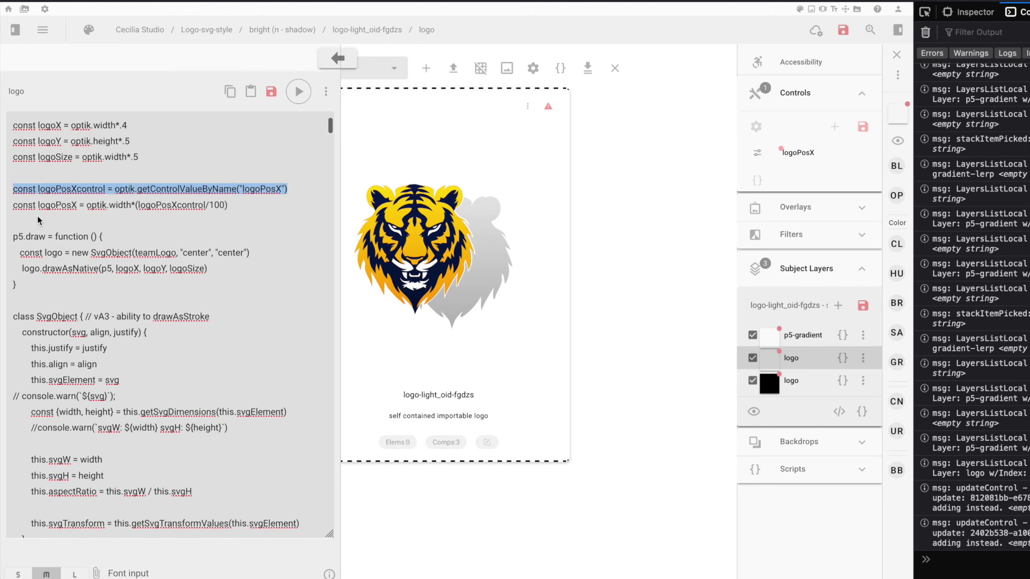
pyautogui.click(51, 194)
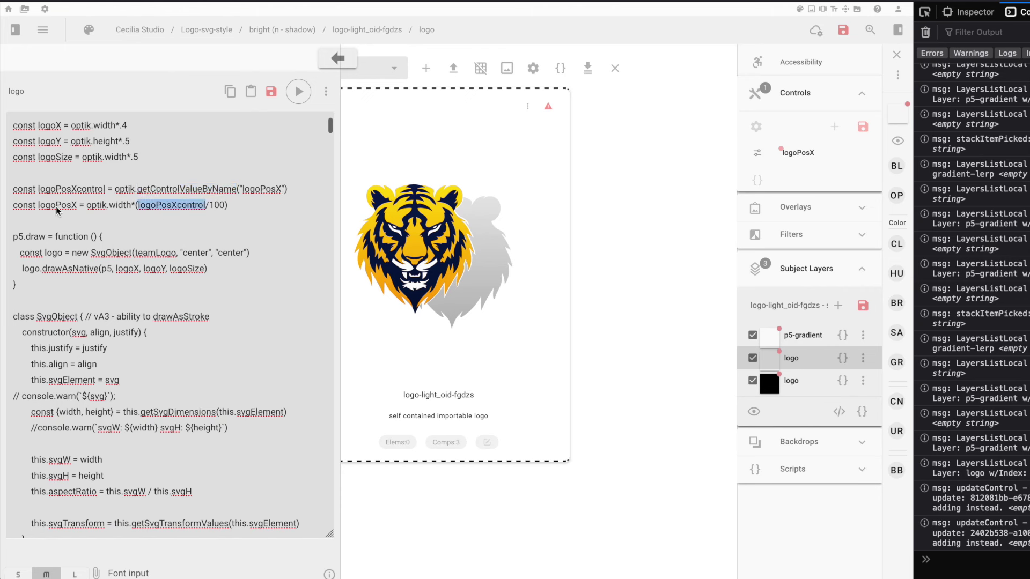
pyautogui.doubleClick(56, 206)
pyautogui.click(121, 206)
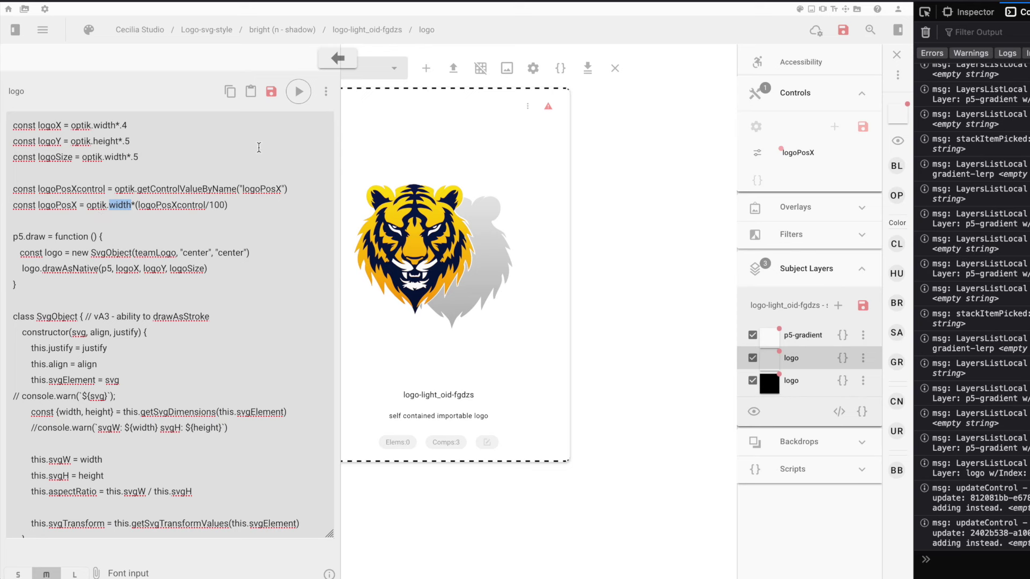
# Replace logoX with logoPosX in the drawAsNative call, re-run, and select the two slider lines
pyautogui.doubleClick(61, 206)
pyautogui.hotkey('ctrl', 'c')
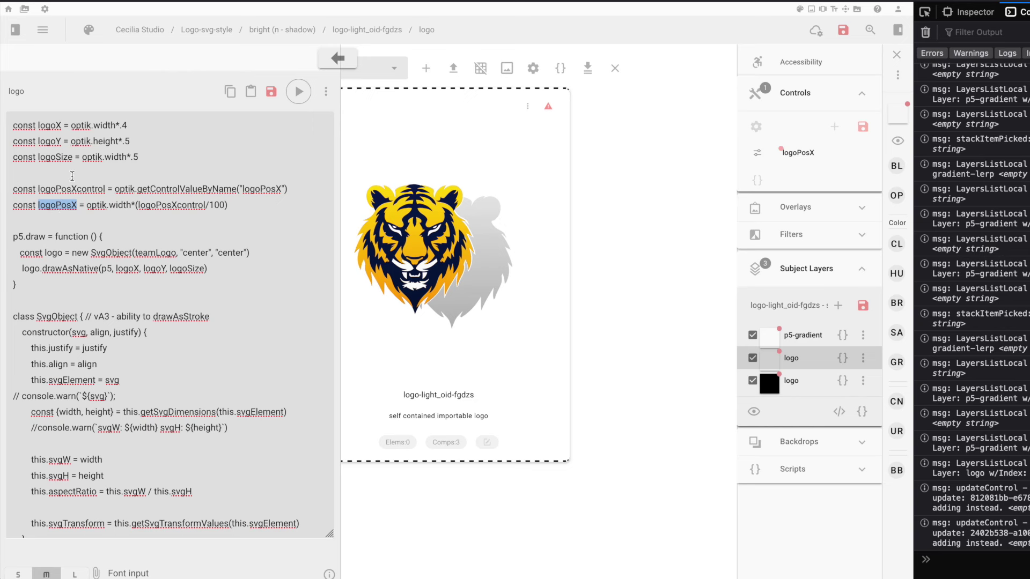
pyautogui.doubleClick(128, 267)
pyautogui.hotkey('ctrl', 'v')
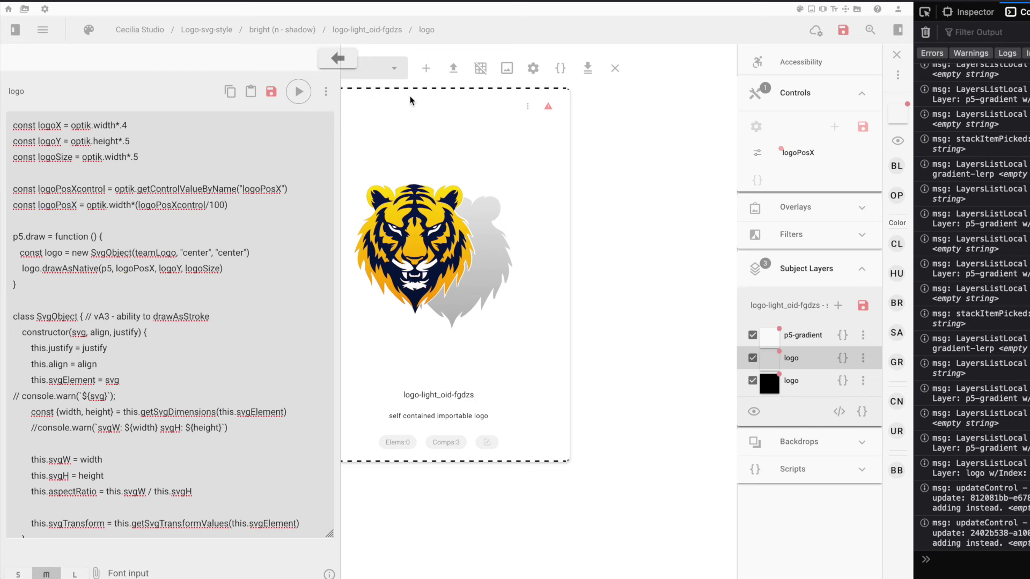
pyautogui.click(298, 94)
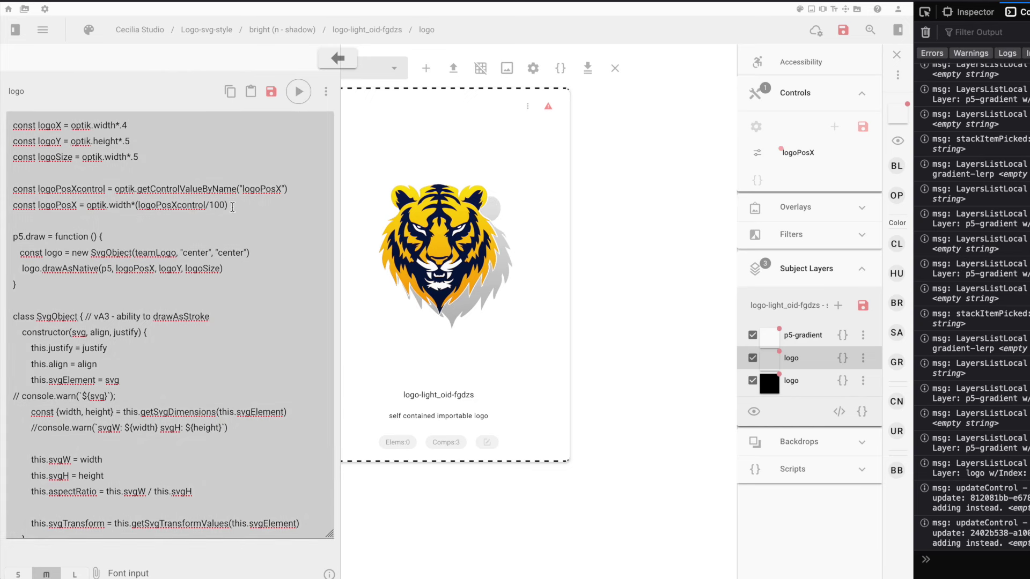
pyautogui.moveTo(227, 205); pyautogui.dragTo(5, 191)
pyautogui.hotkey('ctrl', 'c')
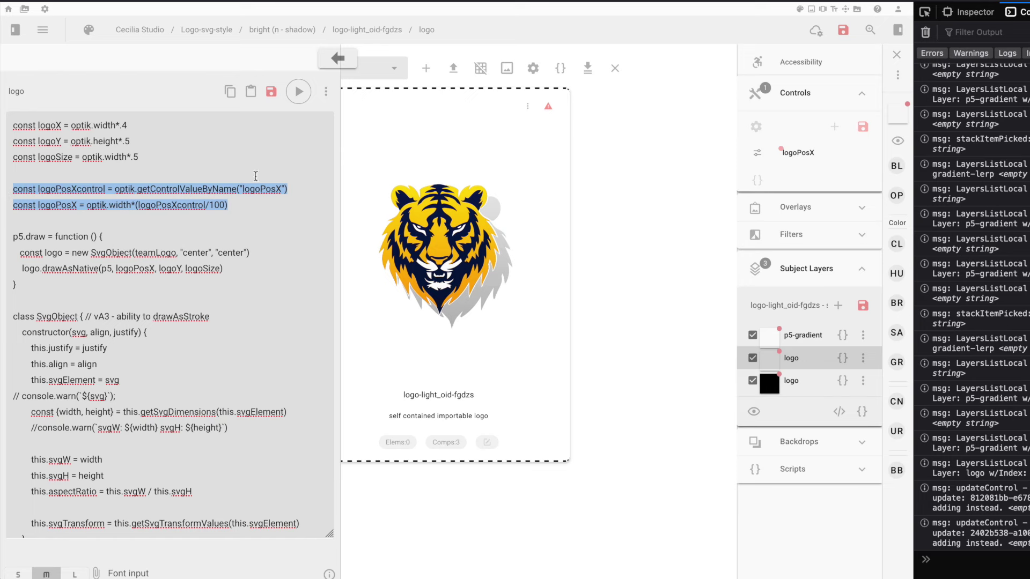
# In the black shadow script, paste the logoPosX lines after logoSize, swap logoX for logoPosX, and re-run
pyautogui.click(843, 381)
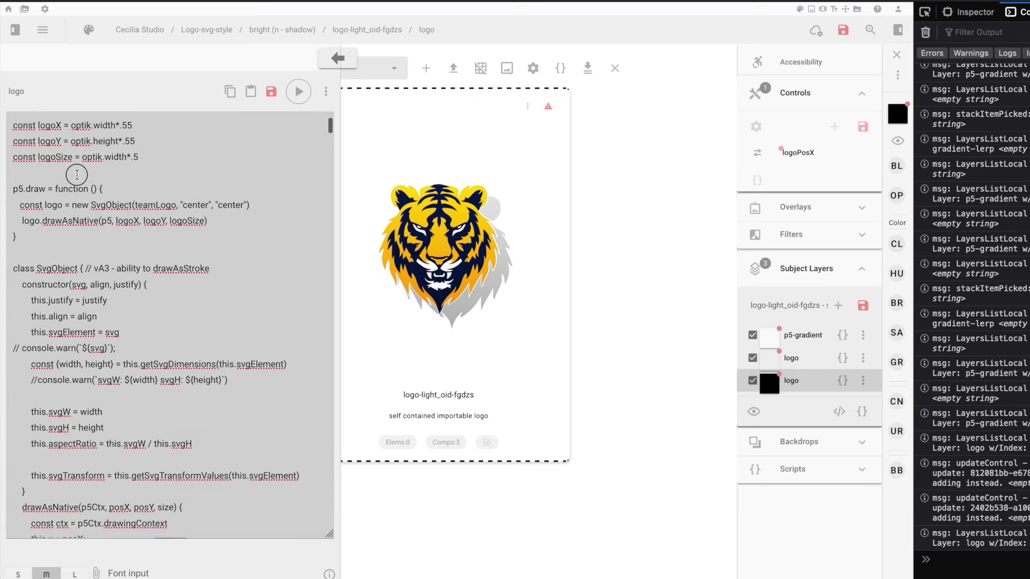
pyautogui.click(75, 172)
pyautogui.press('Return')
pyautogui.press('Return')
pyautogui.hotkey('ctrl', 'v')
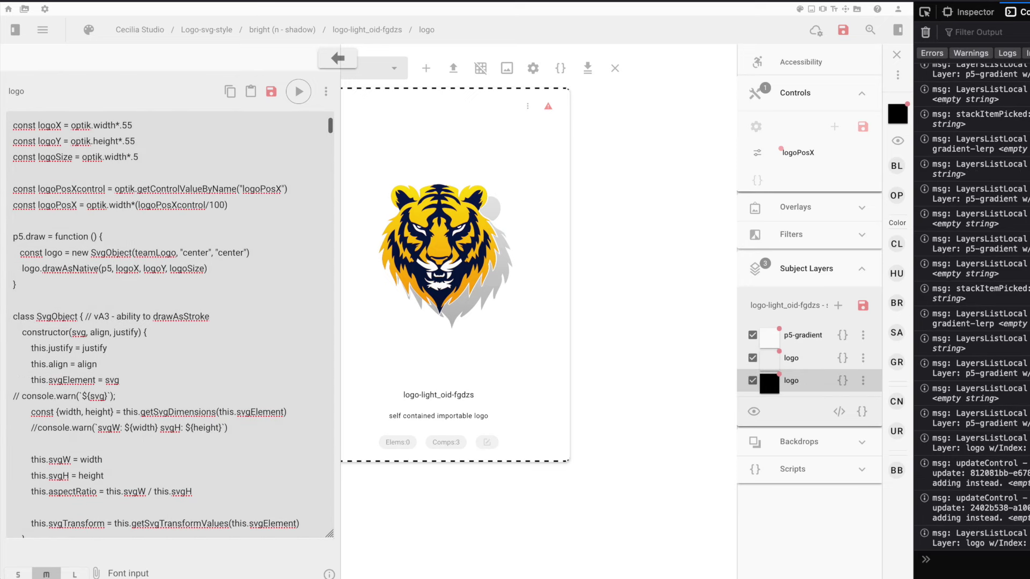
pyautogui.doubleClick(47, 190)
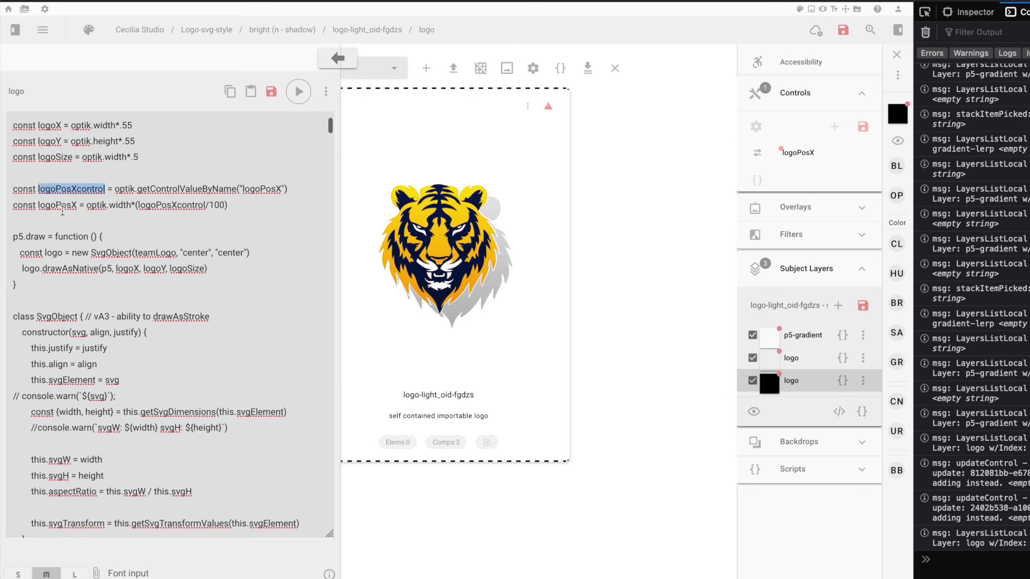
pyautogui.doubleClick(61, 206)
pyautogui.hotkey('ctrl', 'c')
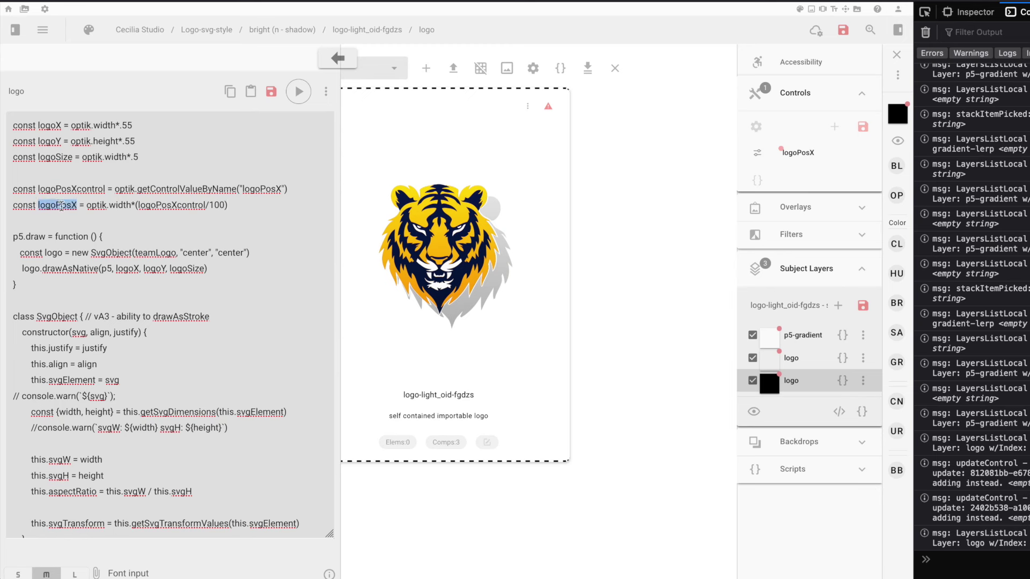
pyautogui.doubleClick(128, 269)
pyautogui.hotkey('ctrl', 'v')
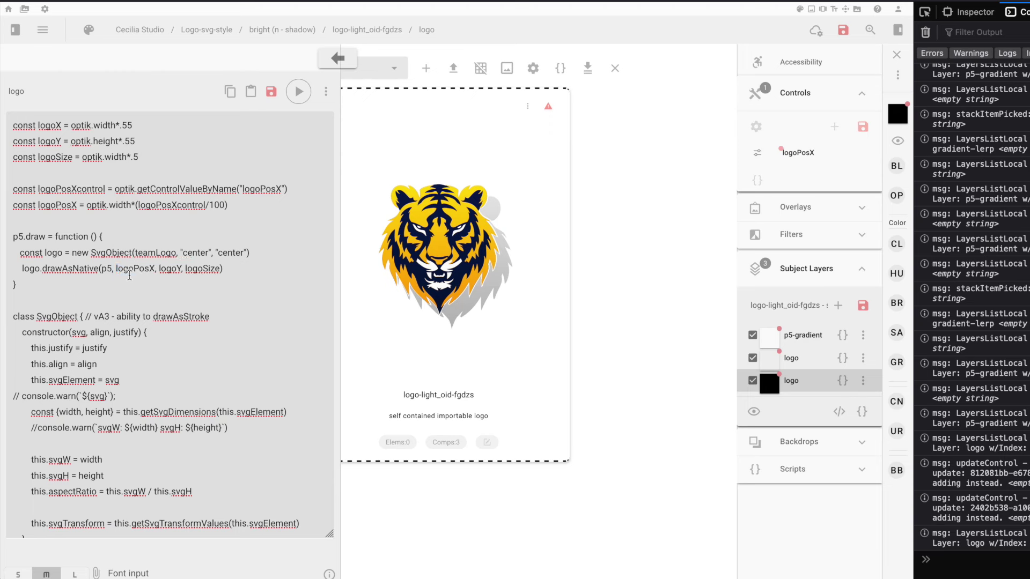
pyautogui.click(298, 91)
# Drag the logoPosX slider to 58.29, moving tiger and shadow together
pyautogui.click(799, 154)
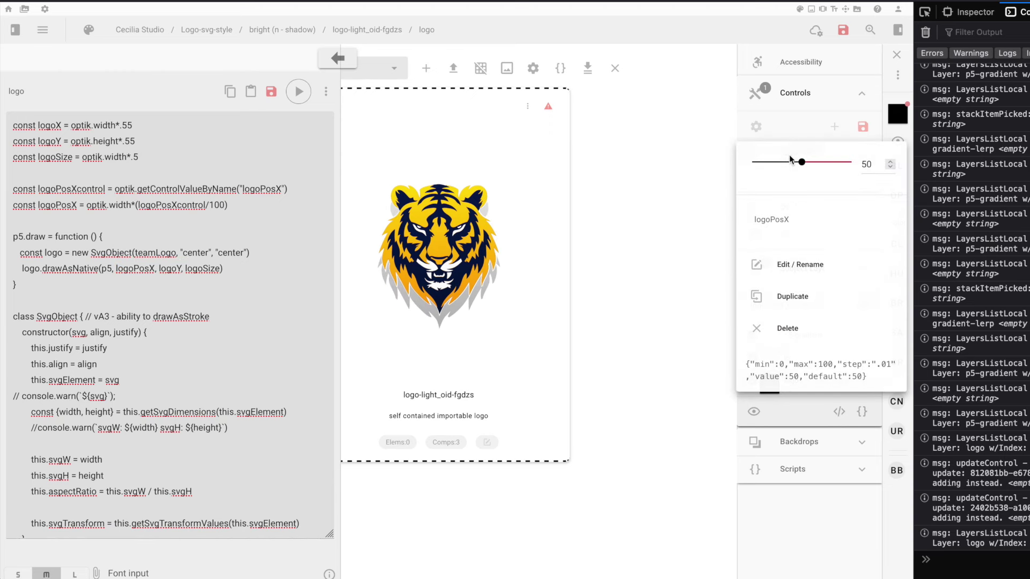
pyautogui.click(798, 161)
pyautogui.moveTo(799, 161)
pyautogui.mouseDown()
pyautogui.moveTo(779, 163)
pyautogui.moveTo(810, 161)
pyautogui.mouseUp()
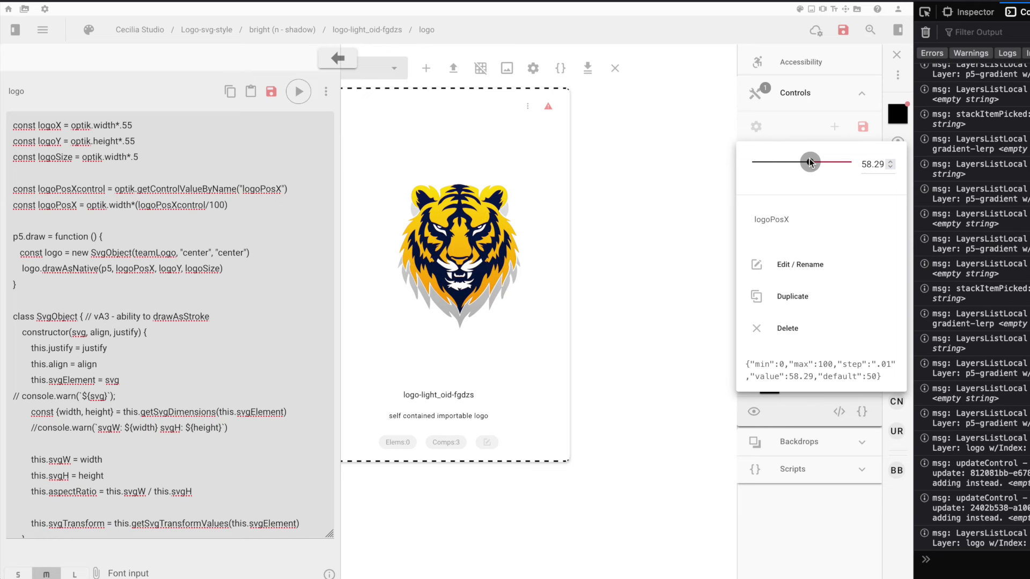
pyautogui.click(454, 193)
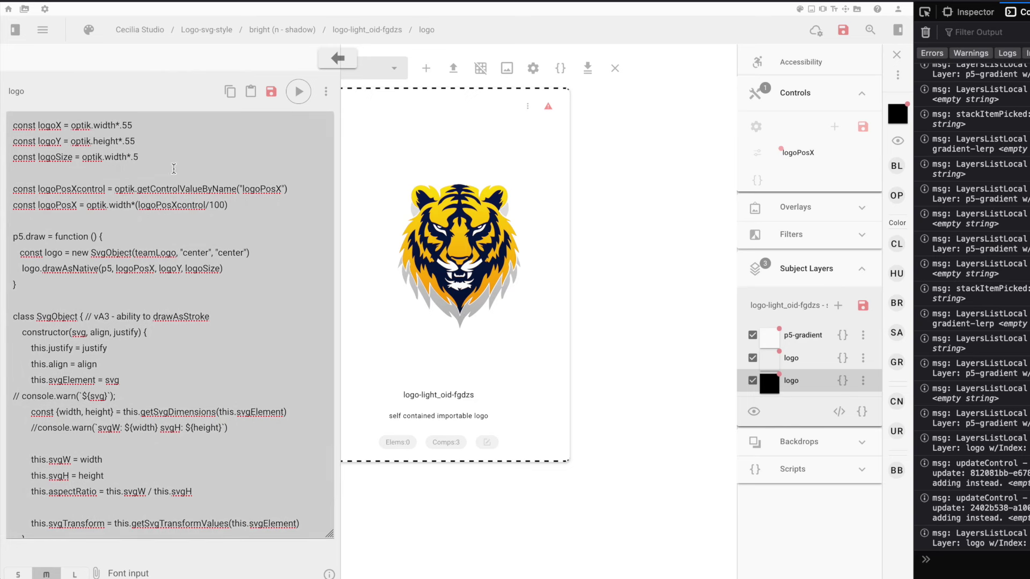
# Highlight and review the logoSize line in the logo script
pyautogui.moveTo(150, 160); pyautogui.dragTo(16, 157)
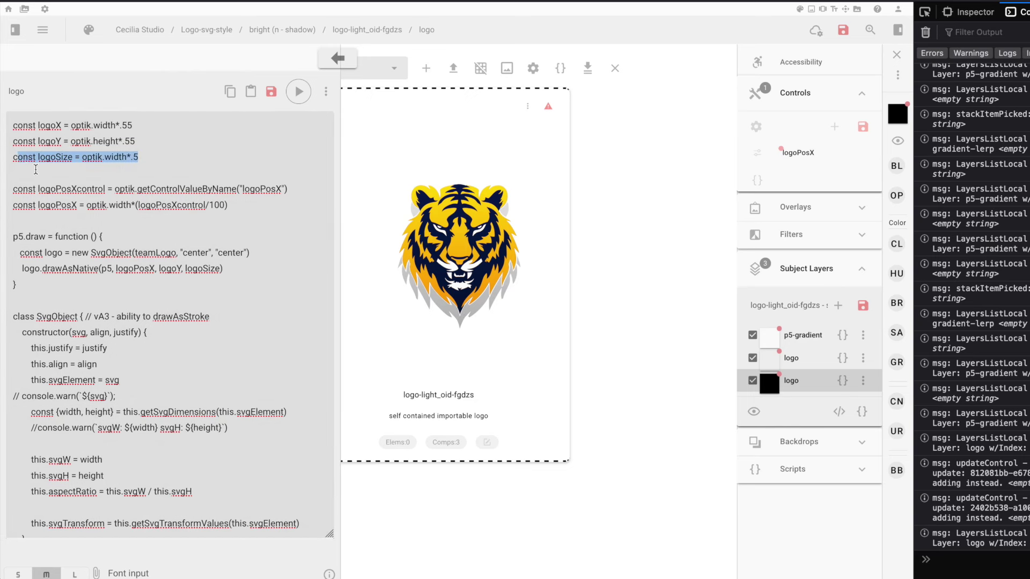
pyautogui.click(35, 169)
pyautogui.moveTo(148, 155); pyautogui.dragTo(16, 154)
pyautogui.click(496, 157)
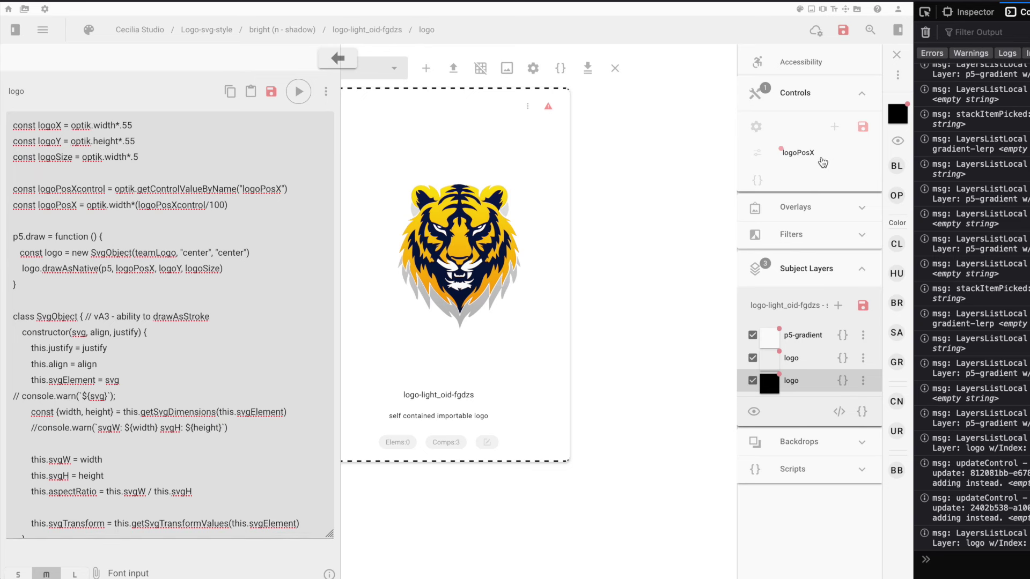